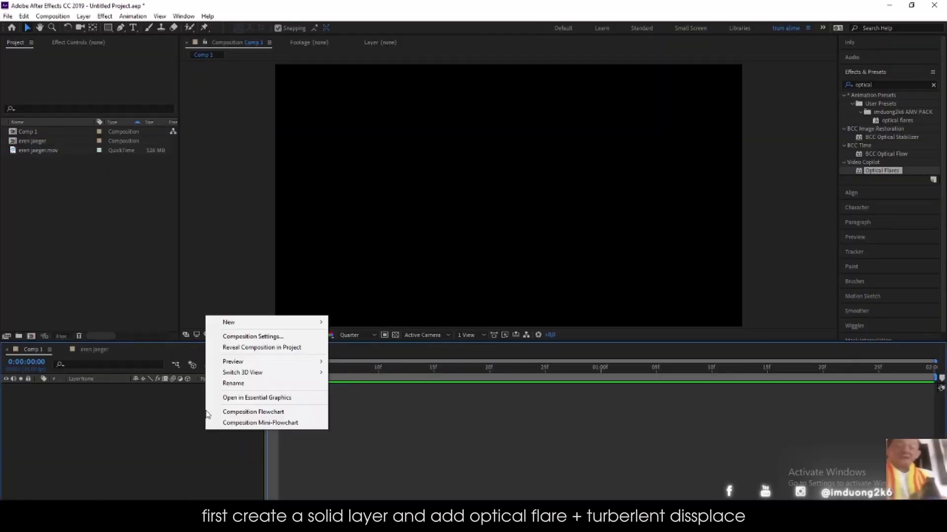
Create a new solid layer named bg
left_click(351, 347)
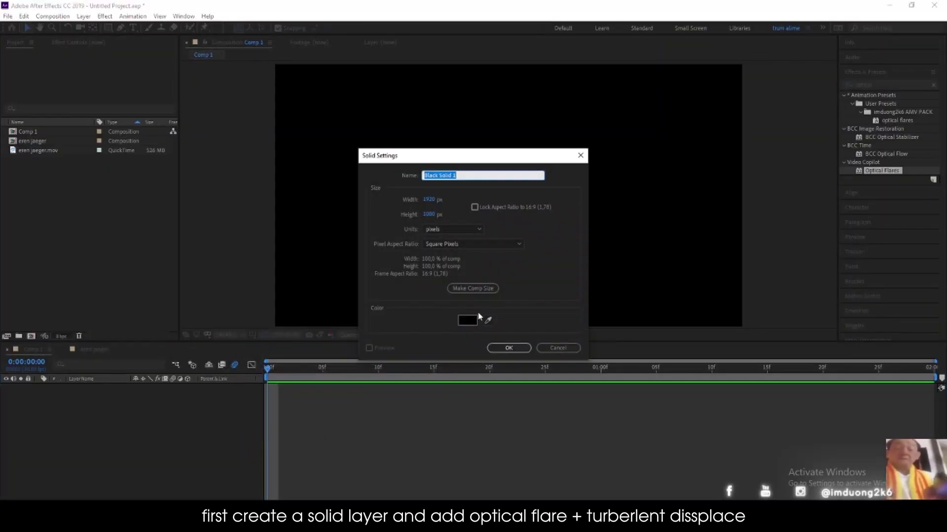
type("bg")
key("Return")
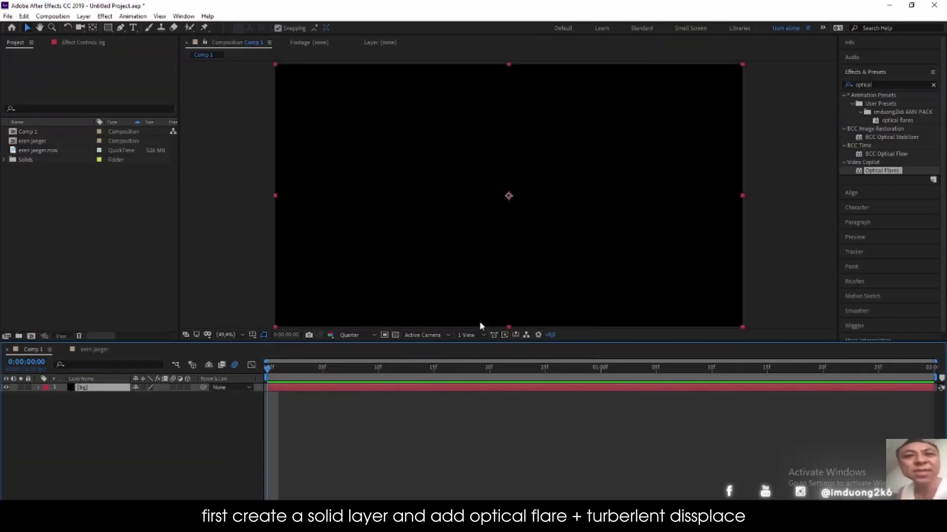
Apply Optical Flares to bg, centre it, and replace its elements with two Glows
double_click(894, 176)
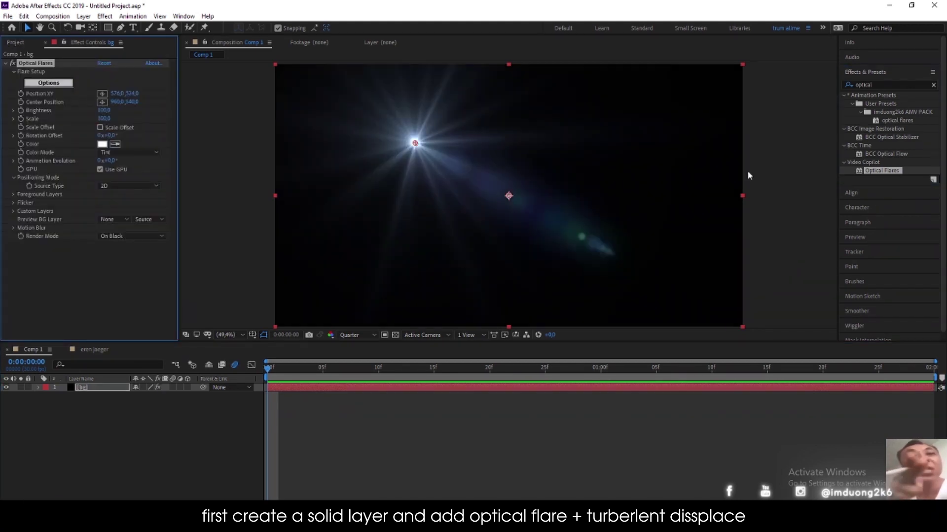
left_click_drag(415, 143, 509, 196)
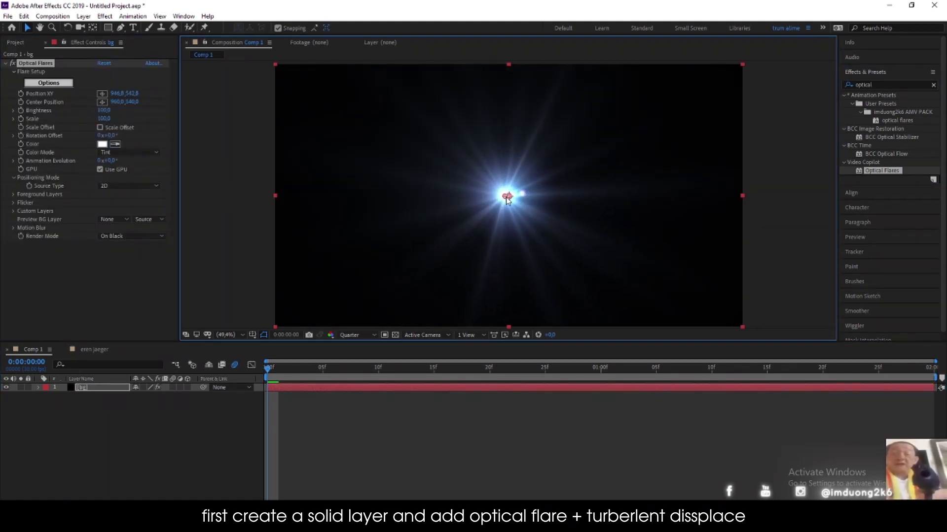
left_click(65, 84)
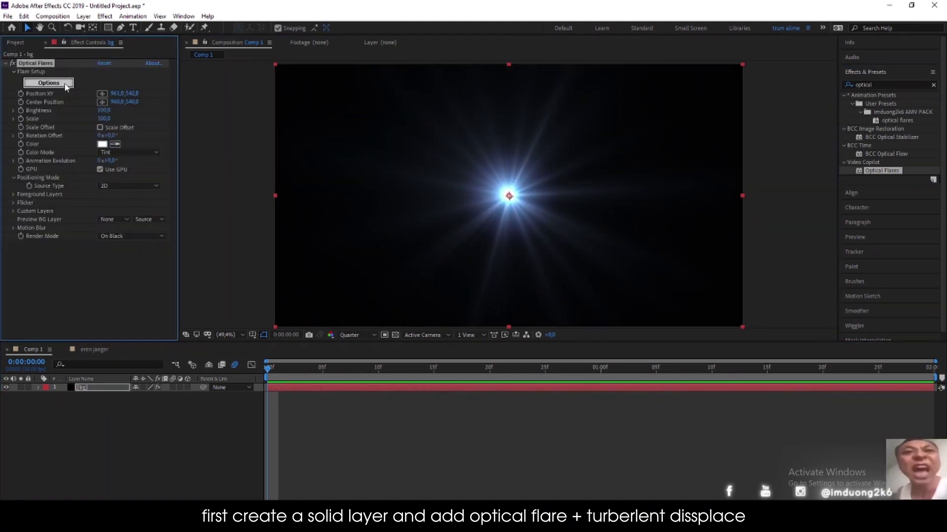
left_click(498, 60)
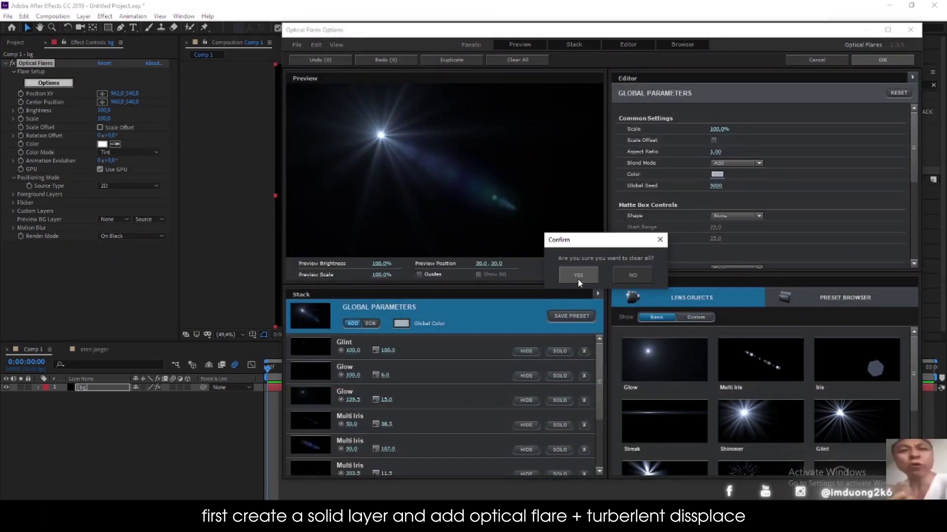
left_click(578, 279)
left_click(684, 345)
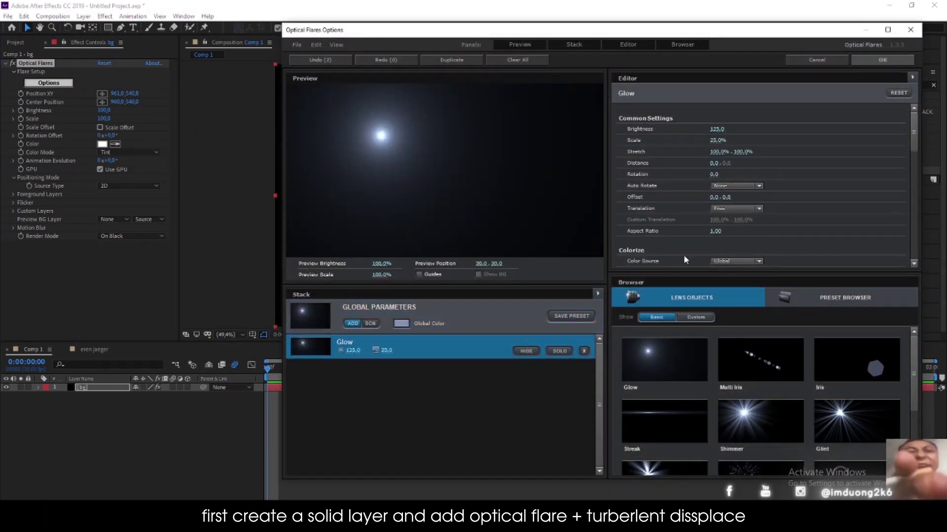
left_click(664, 360)
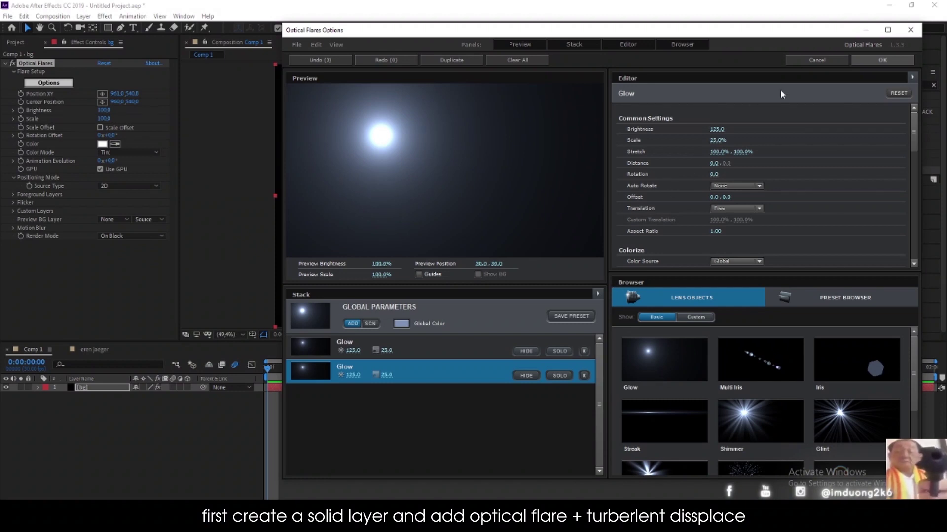
left_click(888, 59)
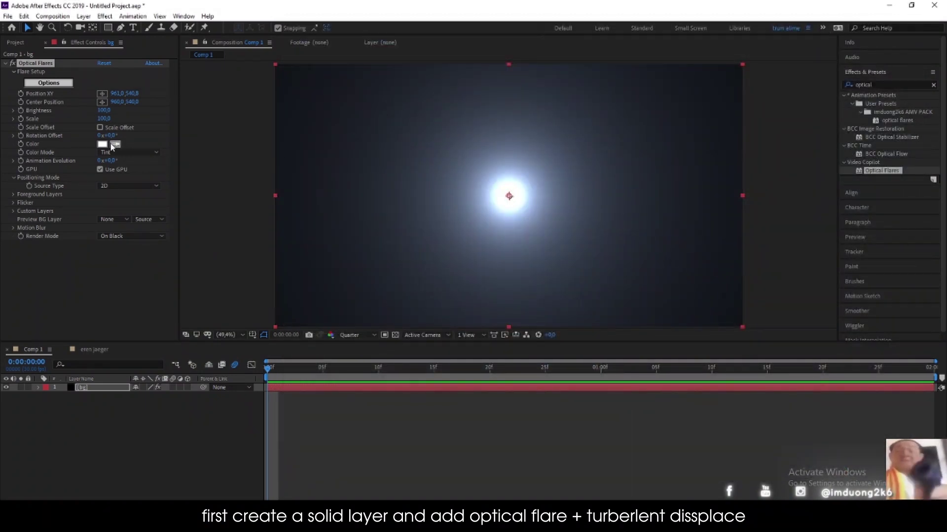
Tint the flare dark violet (140E54)
left_click(102, 144)
left_click(276, 136)
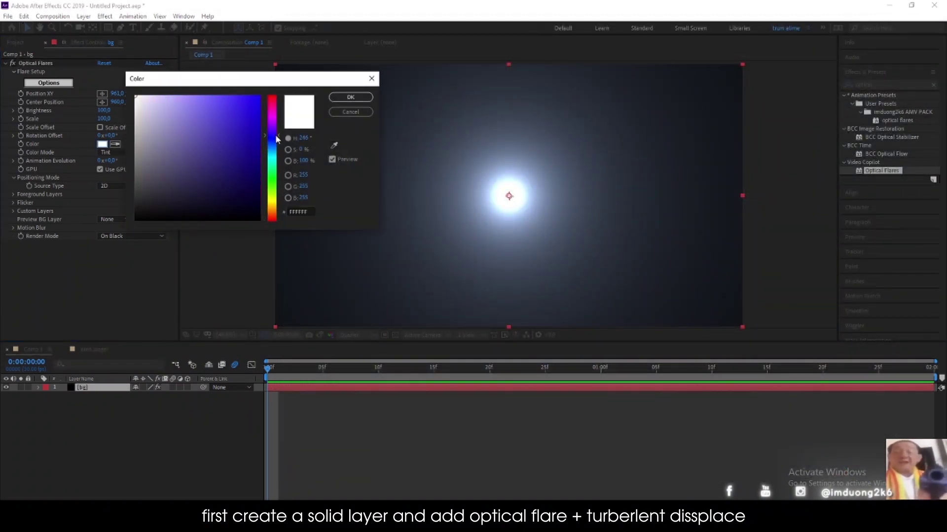
left_click_drag(250, 113, 239, 179)
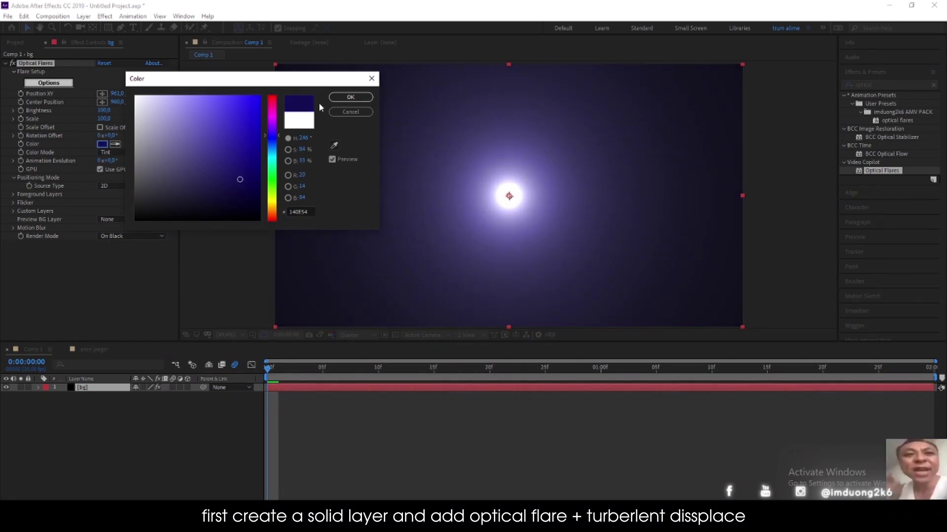
left_click(349, 96)
left_click(873, 84)
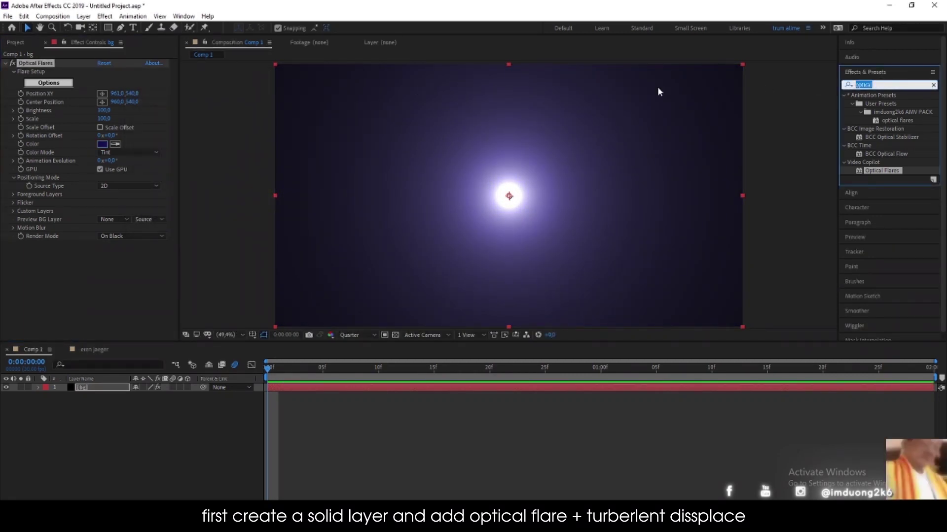
type("turb")
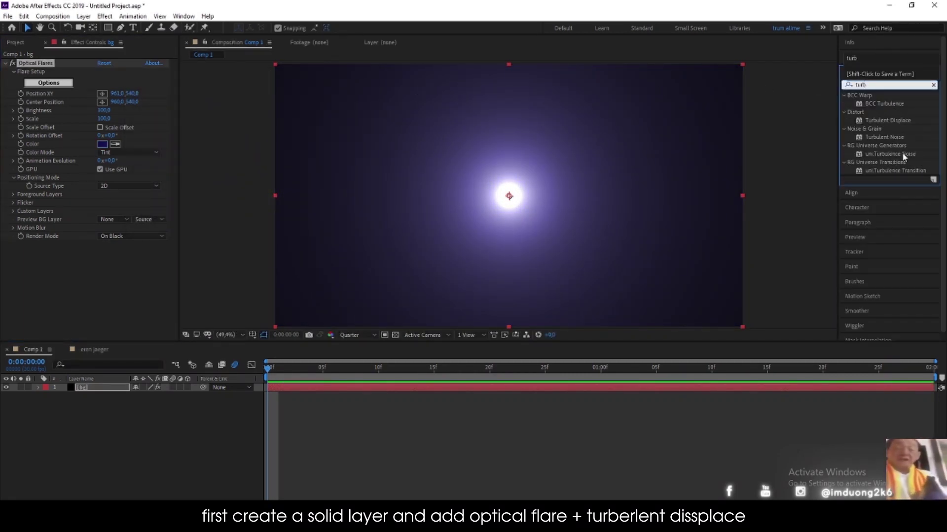
Drop Turbulent Displace onto the bg solid and tune Amount 113, Size 34, Complexity 9
left_click_drag(887, 120, 138, 291)
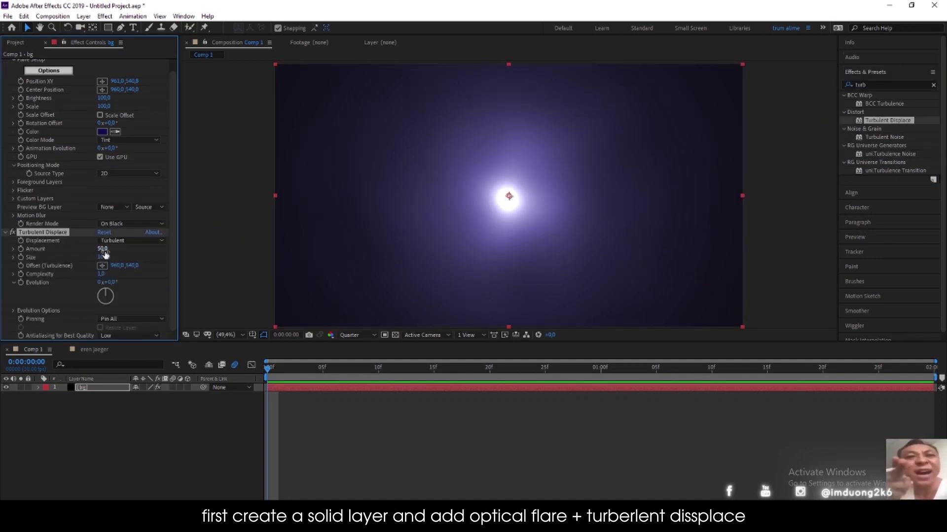
left_click_drag(106, 250, 149, 251)
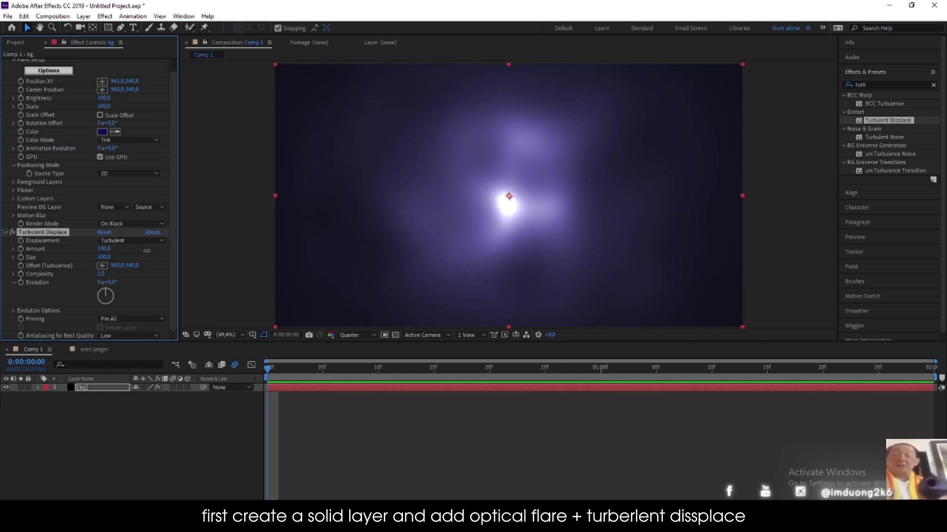
left_click_drag(105, 257, 69, 260)
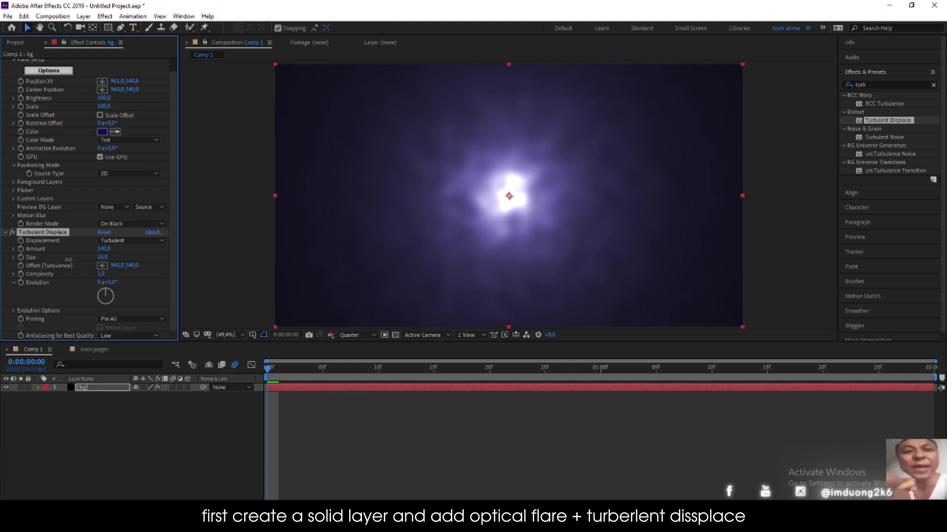
left_click_drag(105, 274, 478, 278)
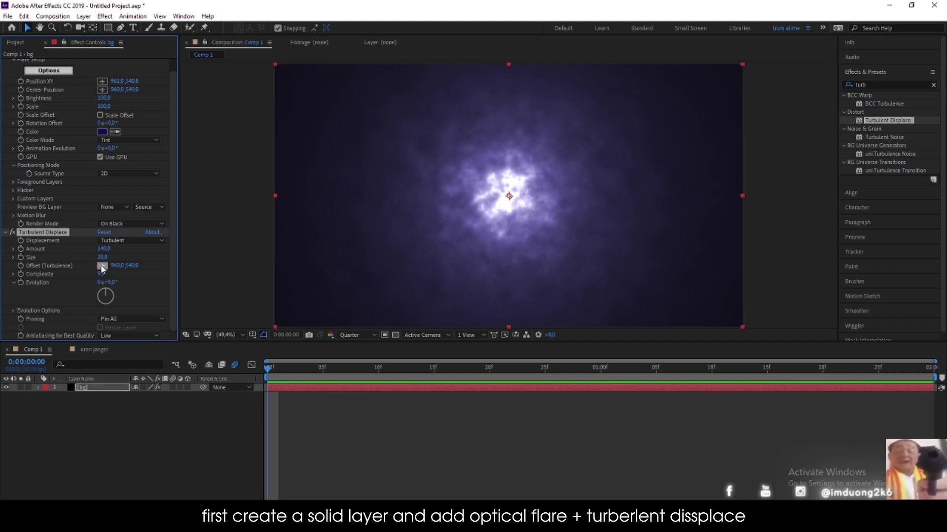
left_click_drag(102, 257, 95, 253)
key("F2")
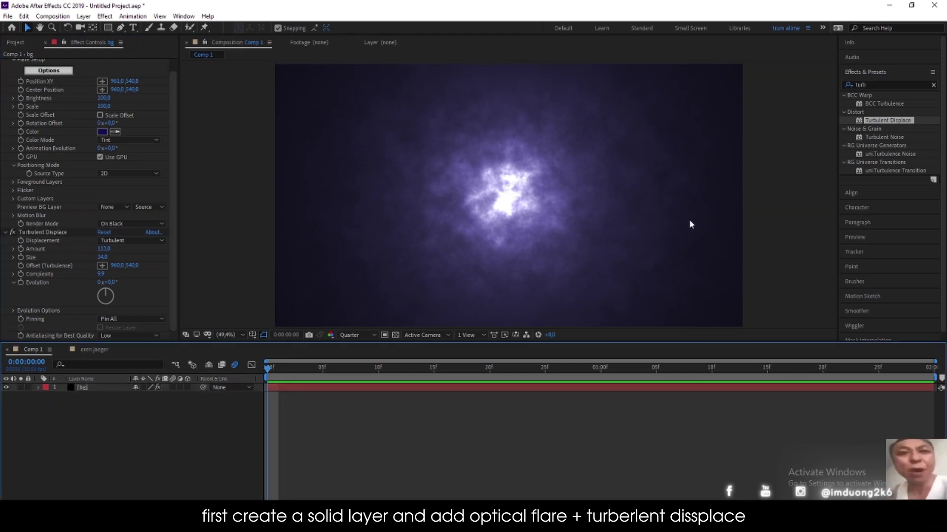
Create a new solid layer named optical flare
right_click(145, 450)
mouse_move(226, 339)
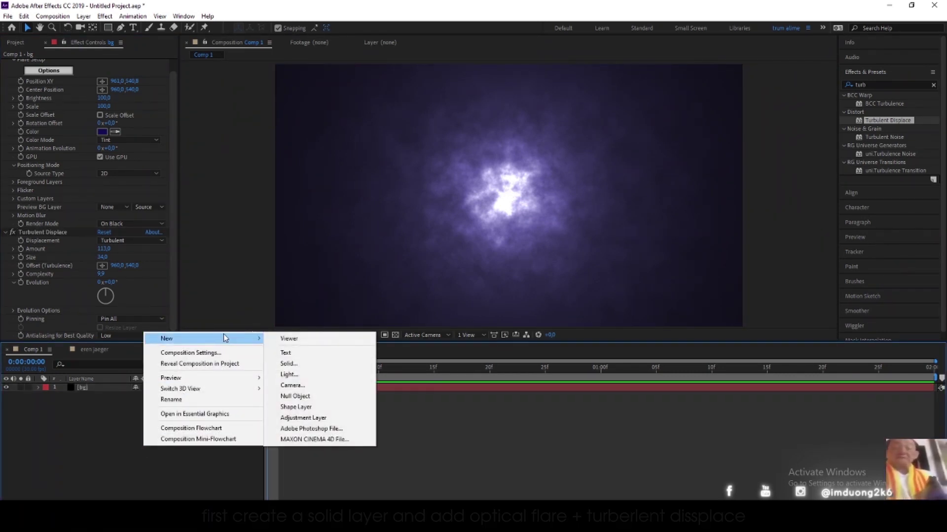
left_click(289, 365)
type("optical fla")
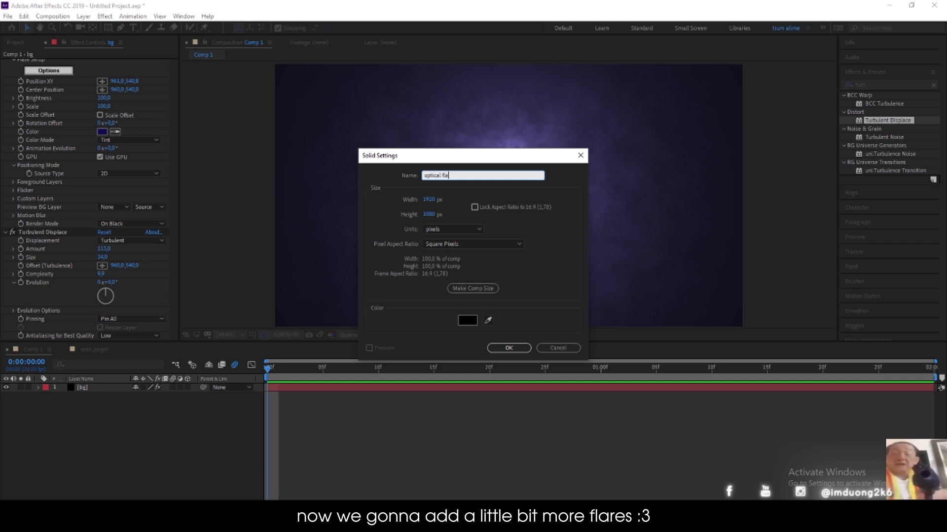
type("re")
key("Return")
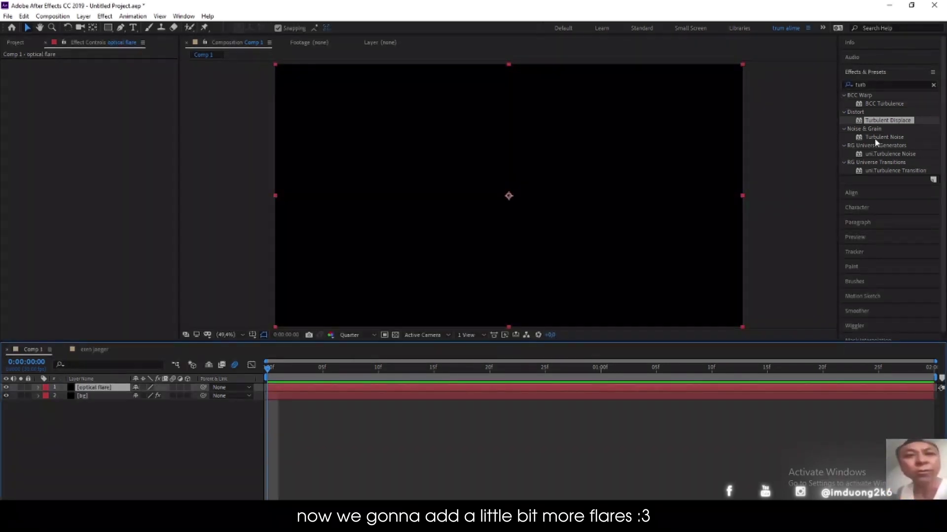
Apply a centred Optical Flares to it, cleared down to one Glow and one Shimmer
left_click(898, 83)
key("BackSpace")
type("optic")
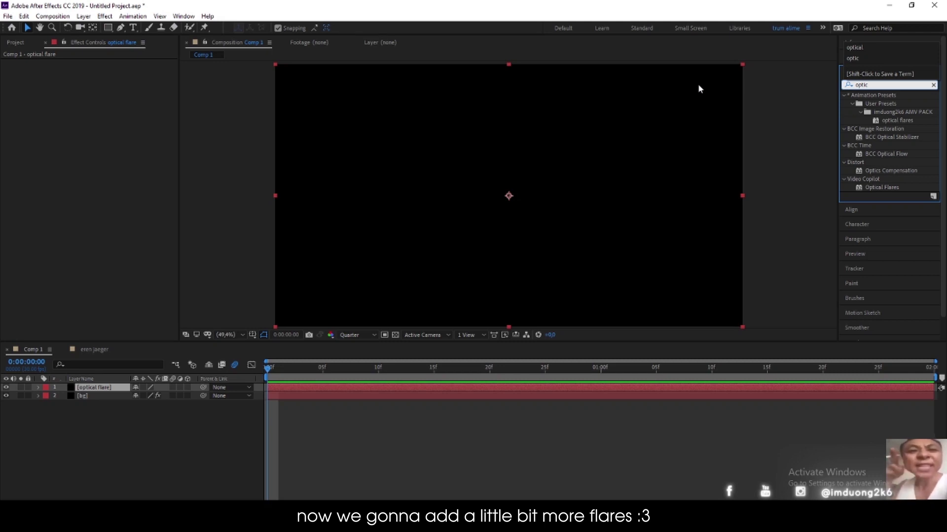
double_click(872, 188)
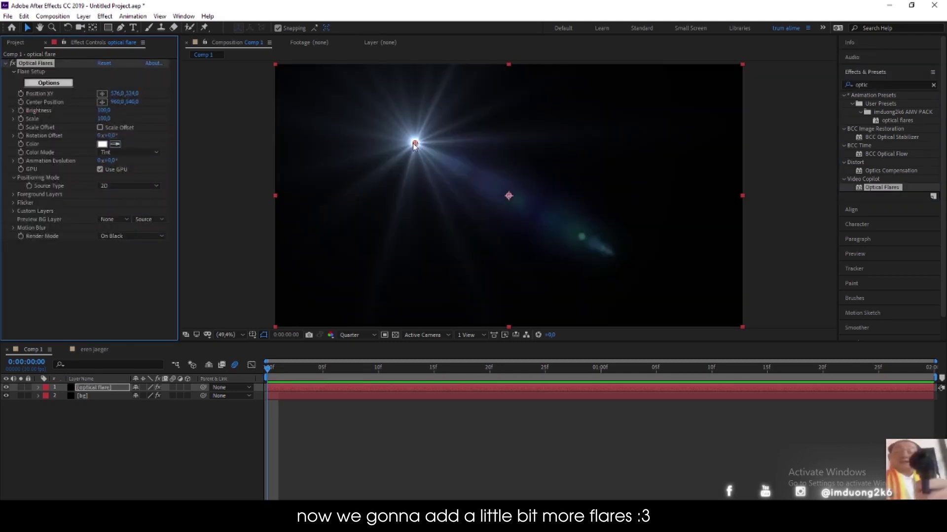
left_click_drag(415, 145, 510, 198)
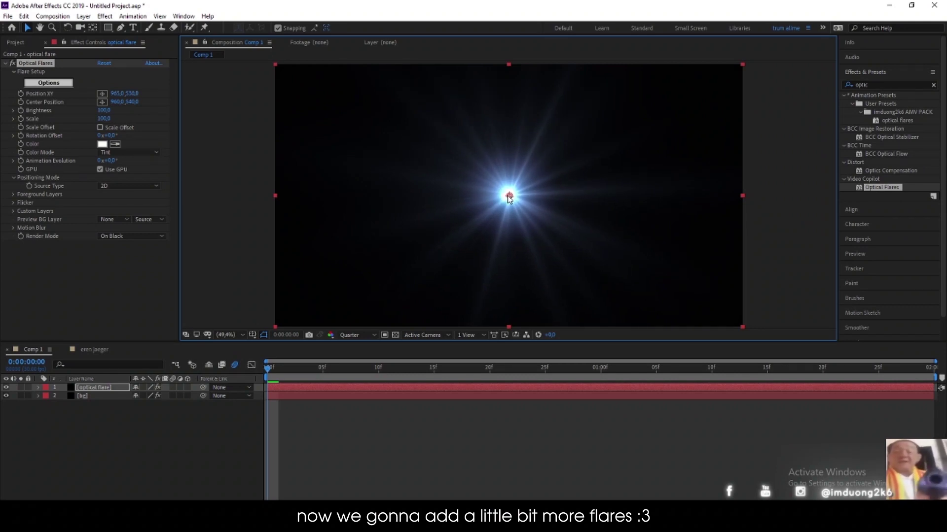
left_click(62, 84)
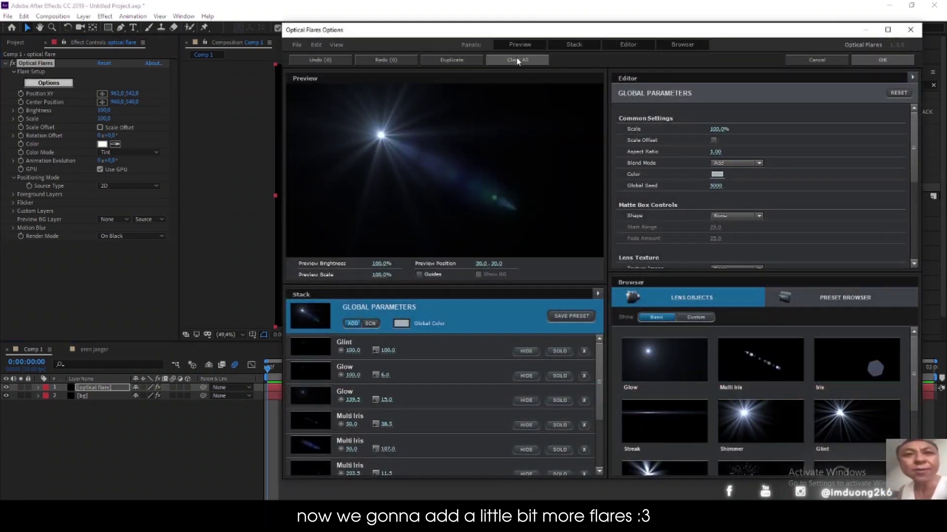
left_click(517, 60)
left_click(575, 271)
left_click(664, 358)
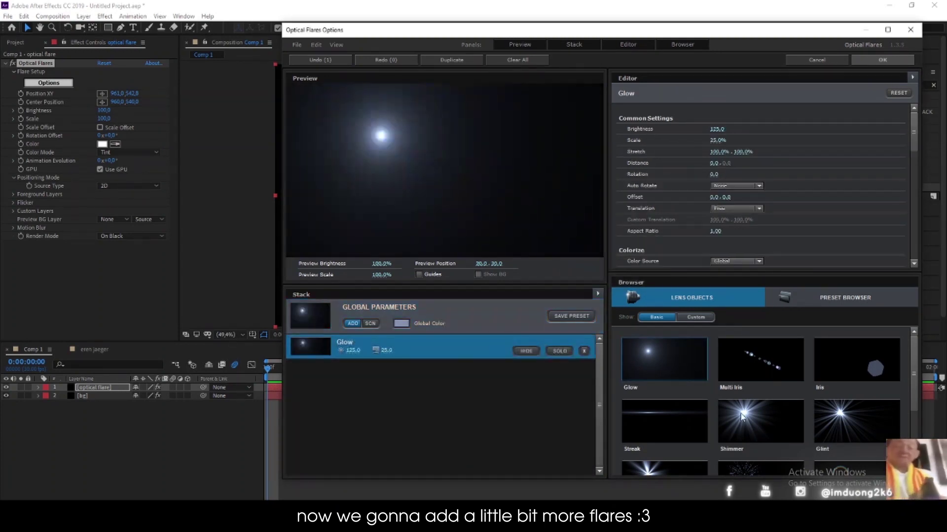
left_click(742, 417)
left_click(882, 60)
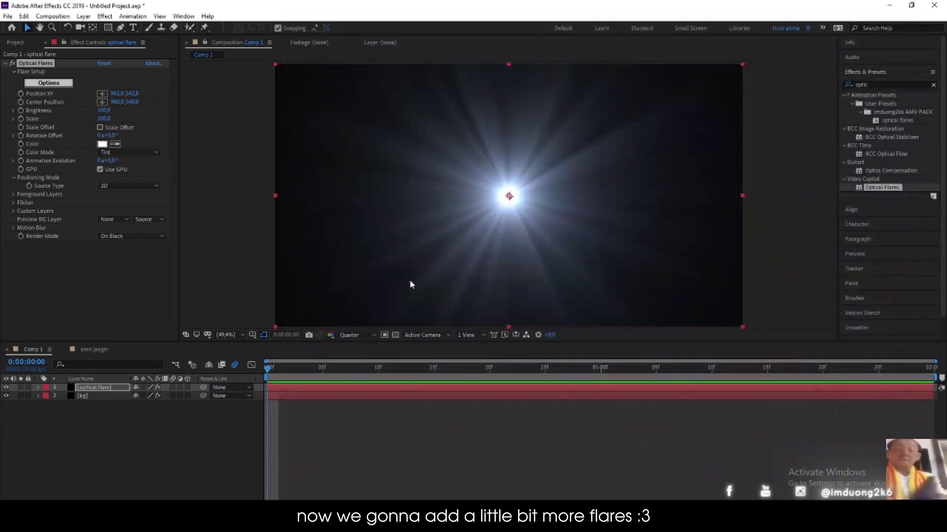
Set the flare's Render Mode to On Transparent and preview at Full resolution
left_click(163, 451)
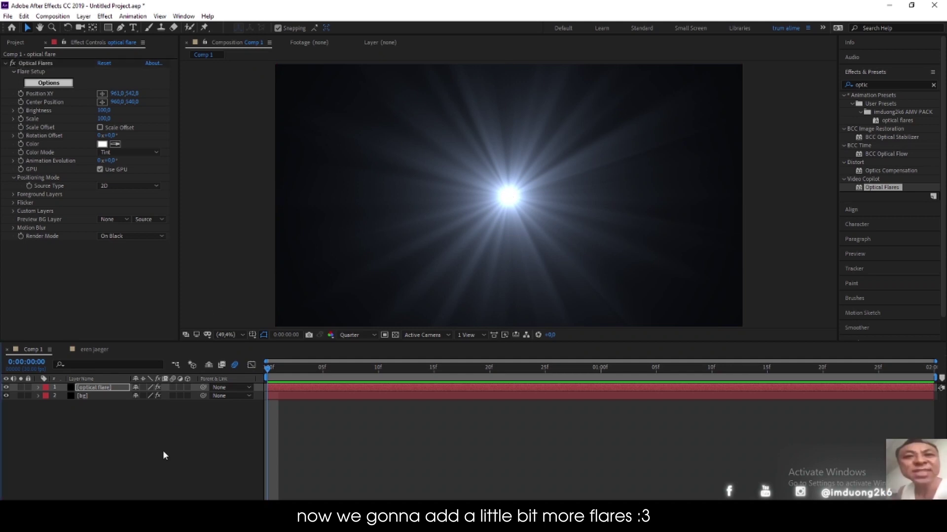
left_click(117, 237)
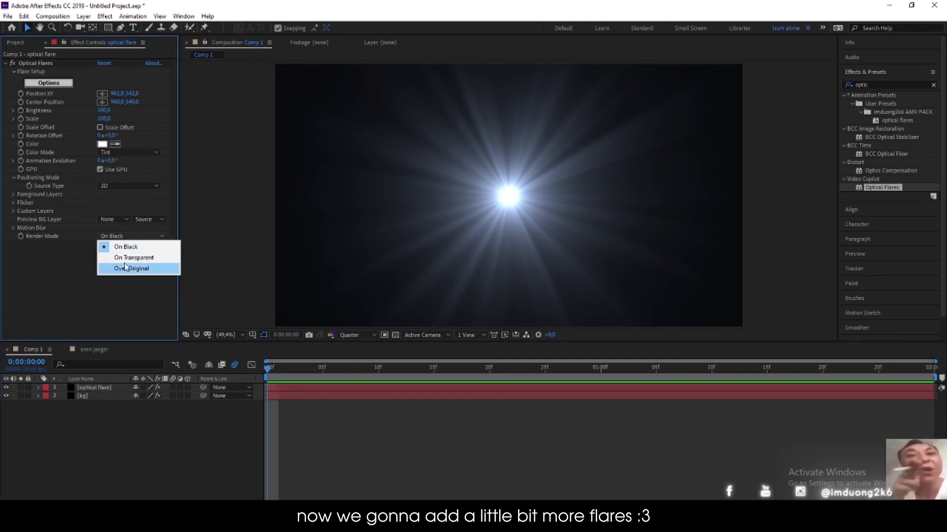
left_click(145, 257)
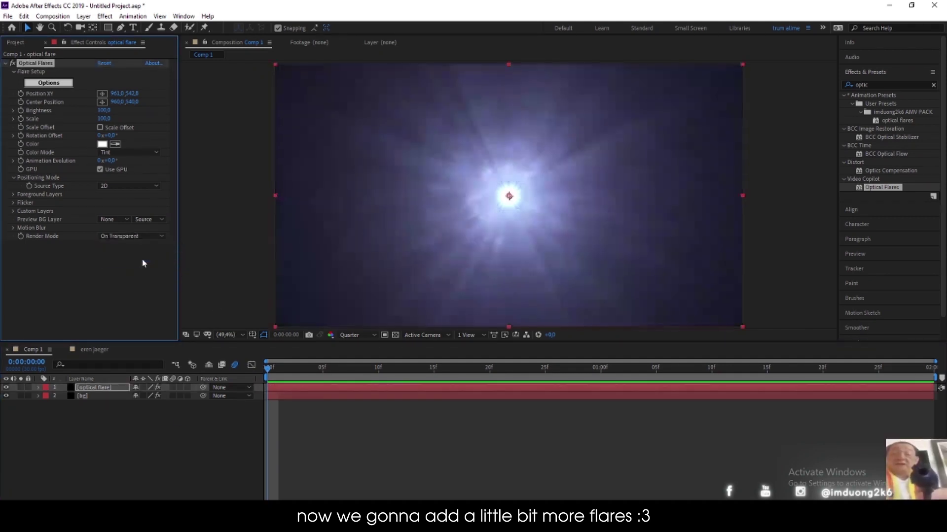
left_click(449, 451)
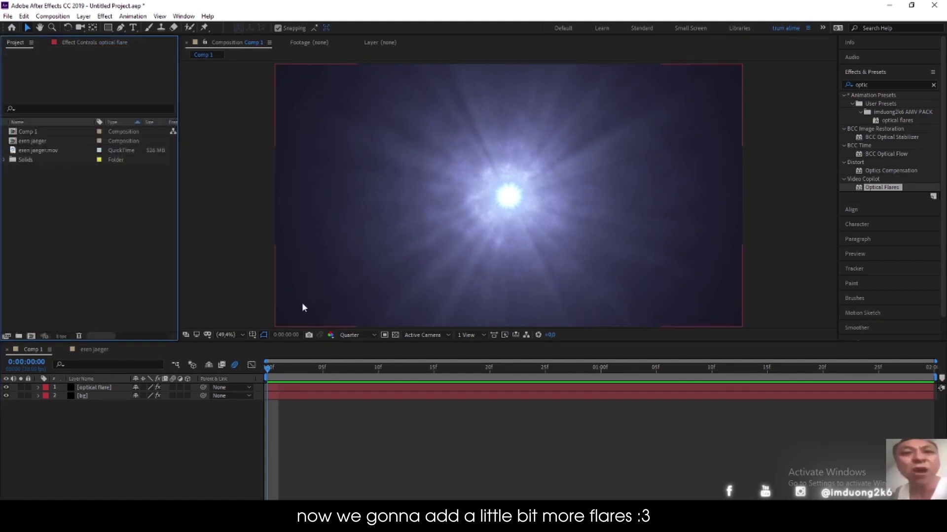
left_click(348, 335)
left_click(352, 359)
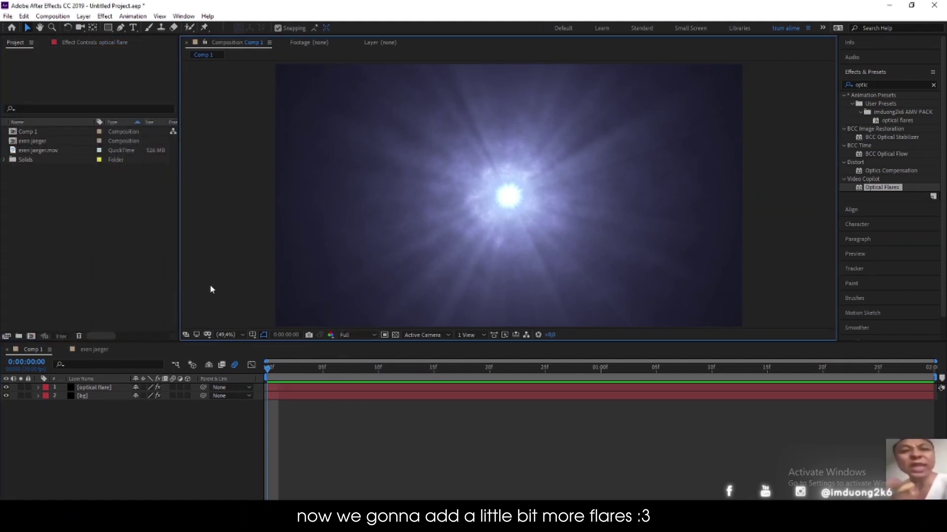
Add the eren jaeger comp to the timeline along with a new camera
mouse_move(37, 141)
left_mouse_down()
mouse_move(121, 395)
mouse_move(120, 384)
left_mouse_up()
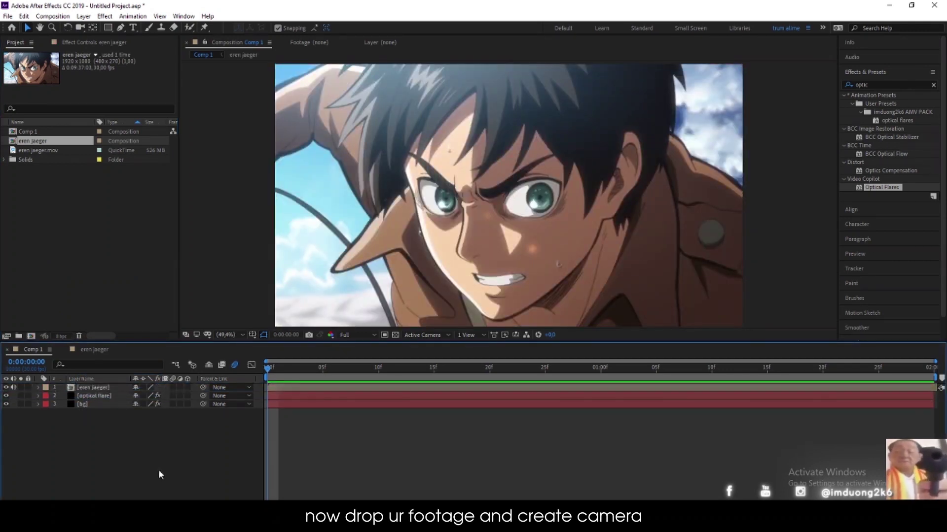
right_click(158, 470)
mouse_move(192, 362)
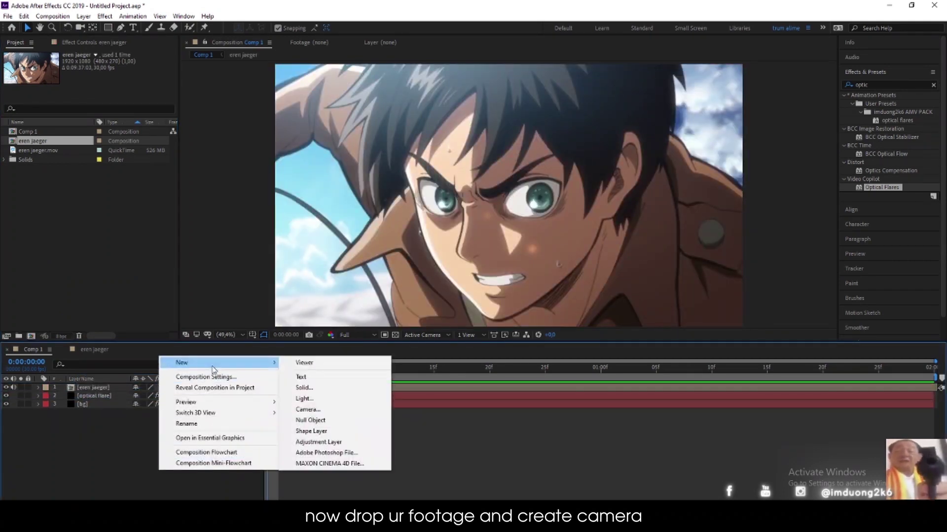
left_click(326, 416)
left_click(574, 367)
Add two 3D nulls, parenting Camera 1 to Null 1 and Null 1 to Null 2
right_click(190, 446)
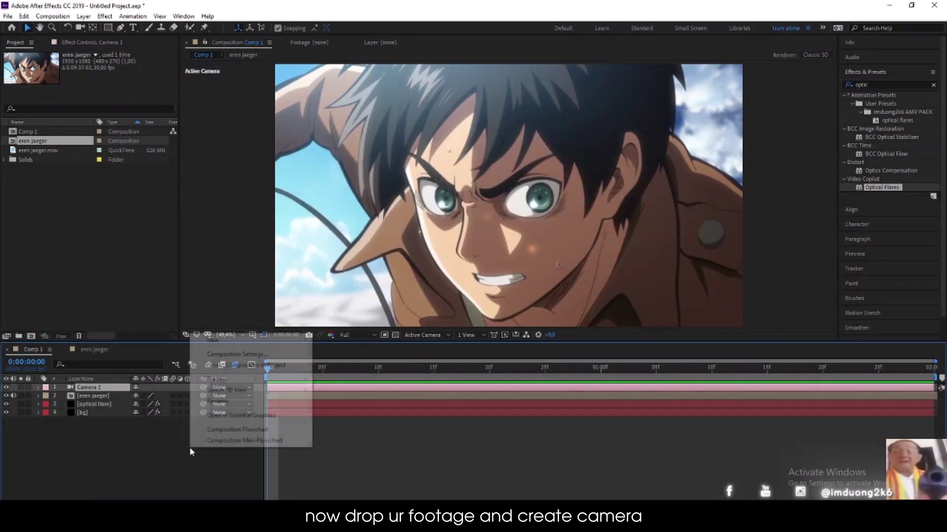
left_click(115, 442)
left_click(117, 389)
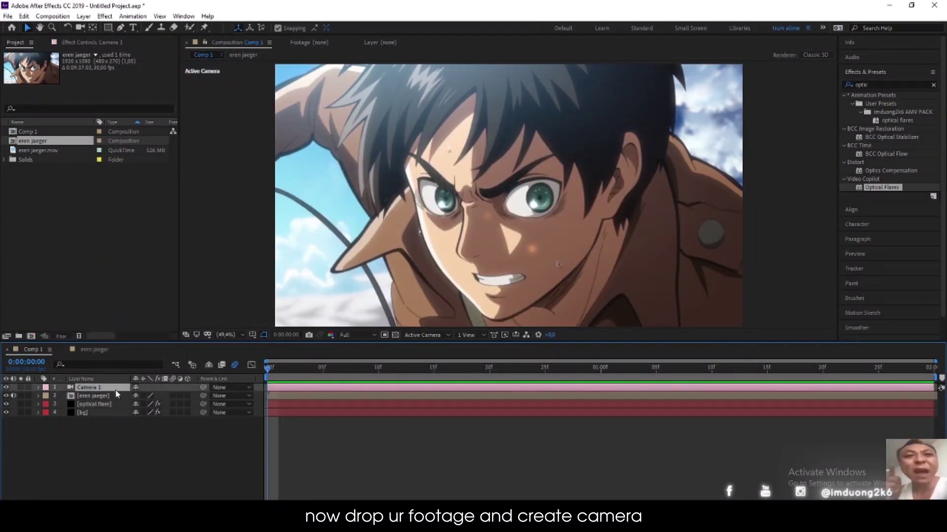
key("ctrl+alt+shift+y")
key("ctrl+alt+shift+y")
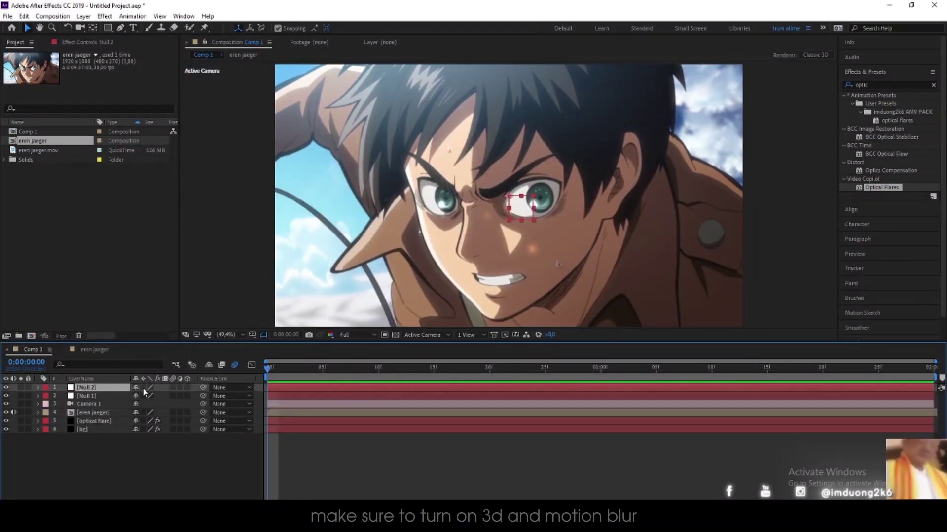
left_click(188, 387)
left_click(188, 396)
left_click_drag(203, 404, 86, 396)
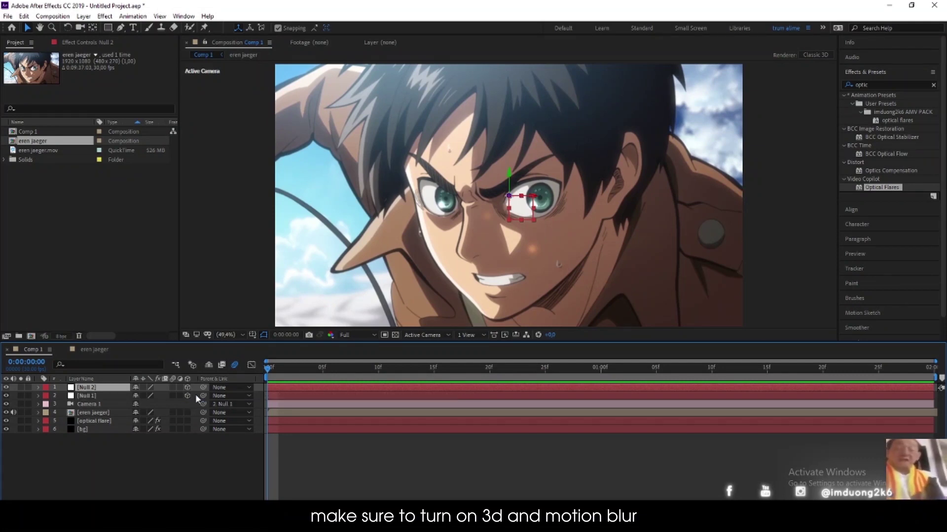
left_click_drag(192, 395, 86, 387)
Enable motion blur on eren jaeger and optical flare, make eren jaeger 3D at 43% scale
left_click(92, 413)
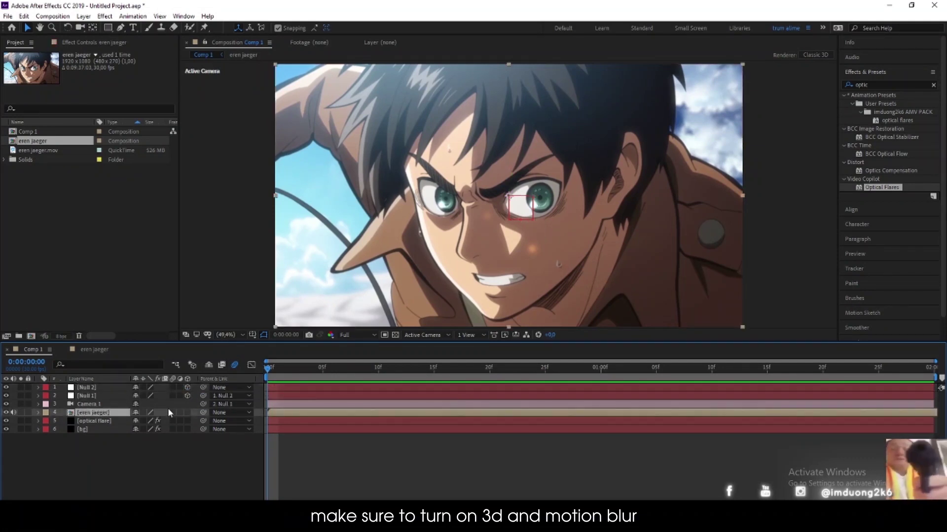
left_click(173, 413)
left_click(173, 422)
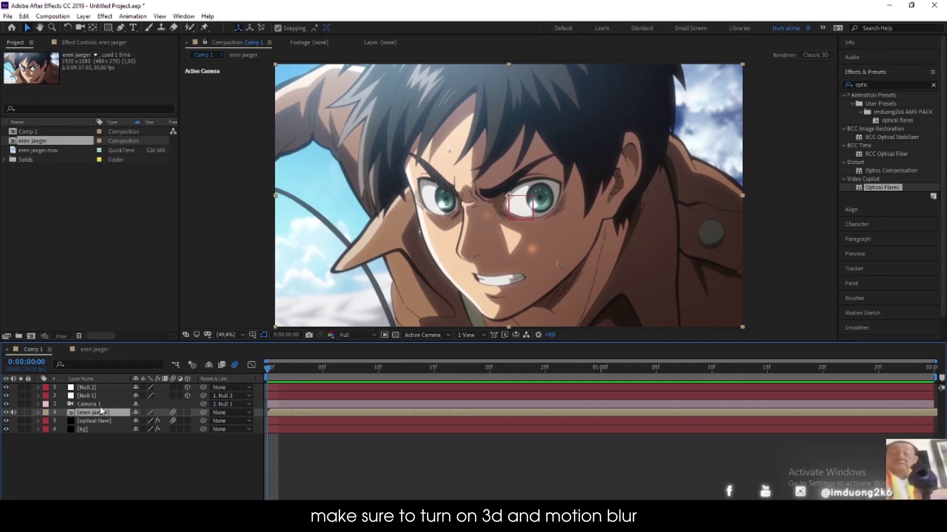
key("s")
left_click(187, 413)
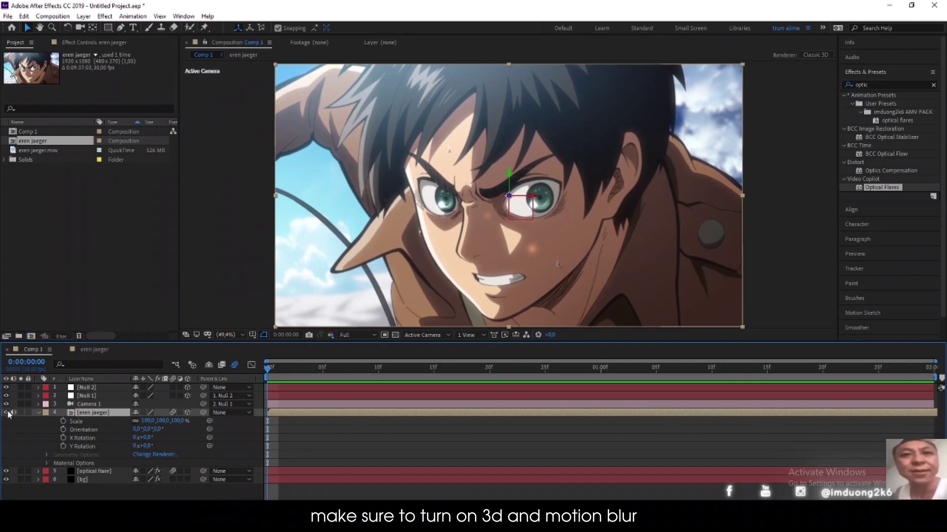
left_click_drag(148, 421, 119, 422)
left_click(353, 449)
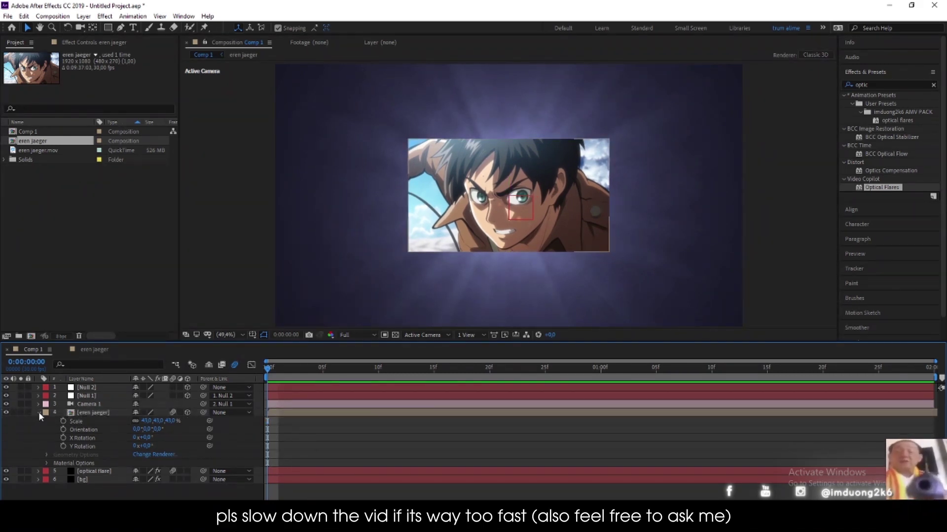
left_click(39, 413)
left_click(869, 85)
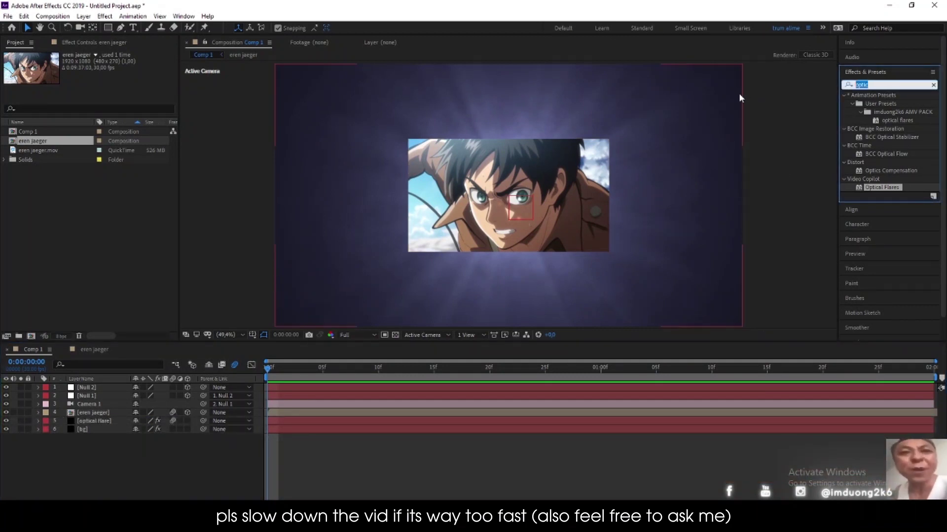
Apply S_DropShadow to eren jaeger with Shift X and Shift Y at 12 and a wider Shadow Blur
type("s_drop")
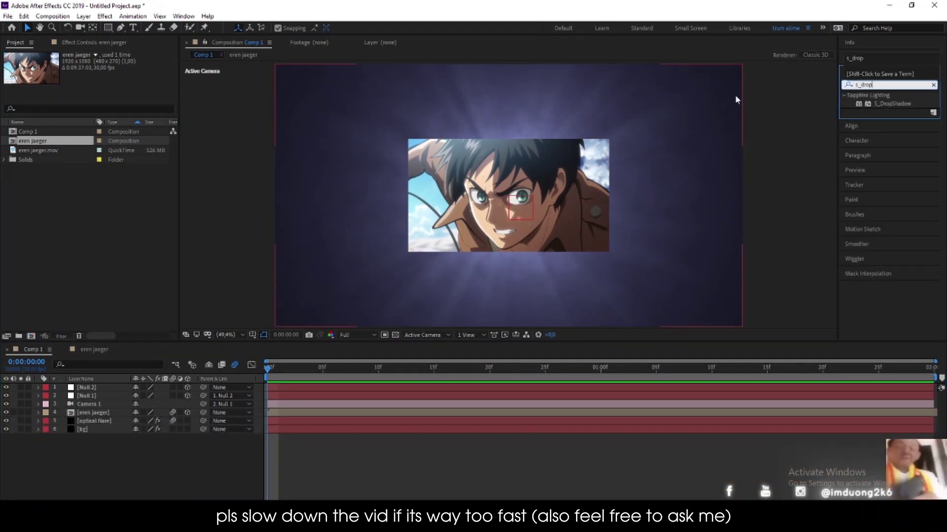
left_click_drag(893, 103, 108, 411)
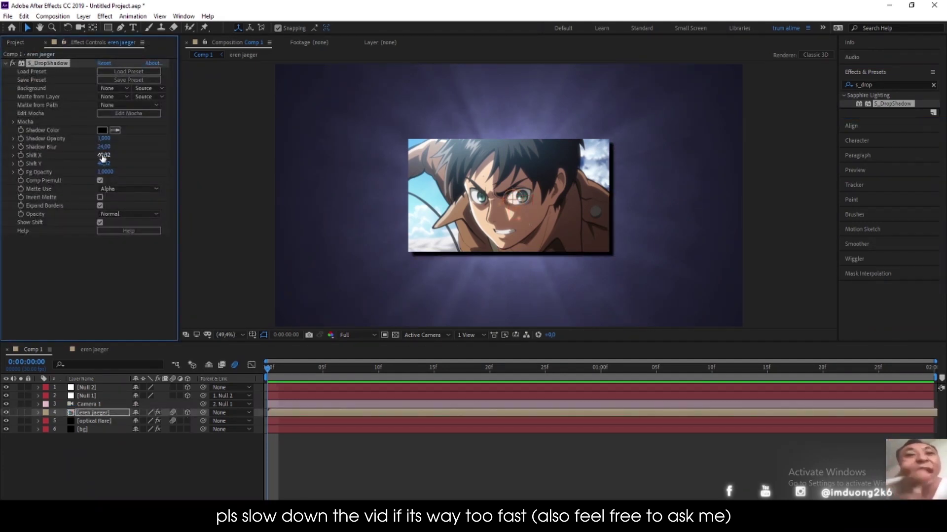
left_click(103, 156)
type("12")
key("Tab")
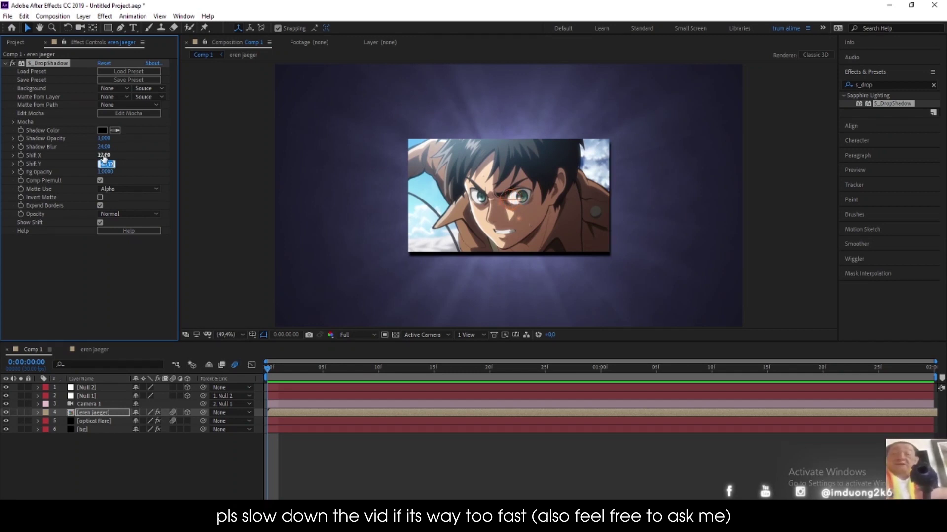
key("Return")
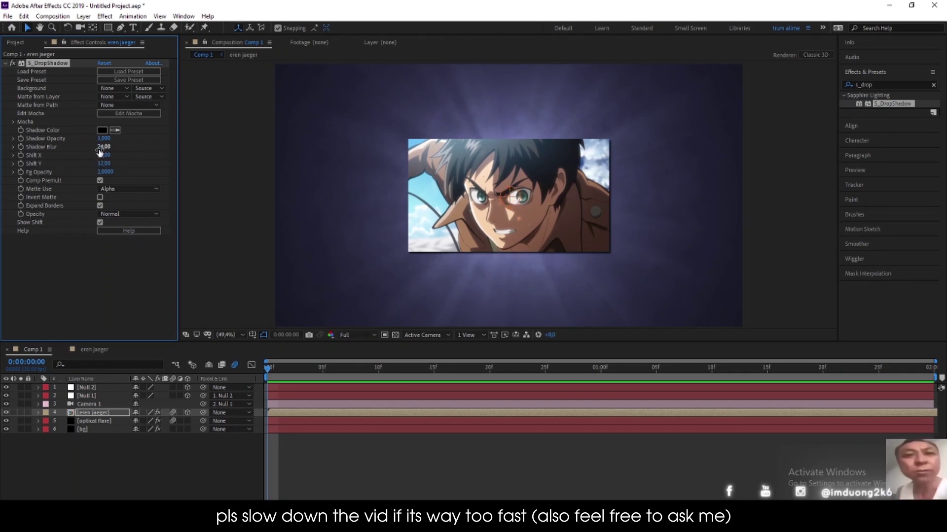
left_click_drag(106, 146, 139, 147)
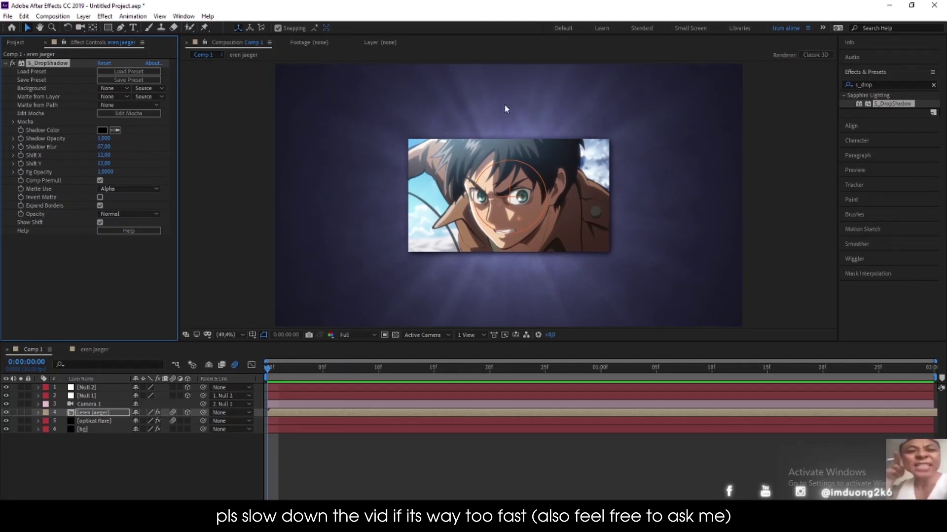
right_click(144, 473)
Create a solid named particle and place it below eren jaeger
mouse_move(207, 365)
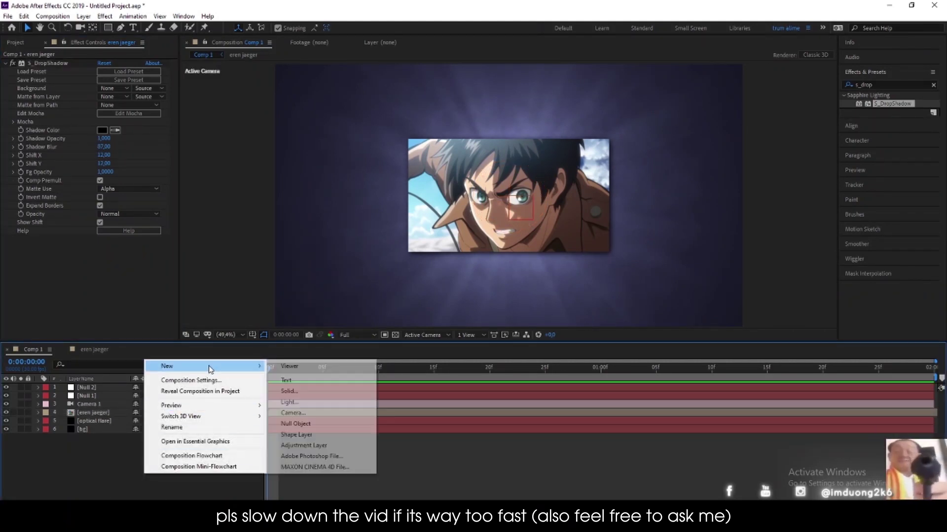
left_click(299, 391)
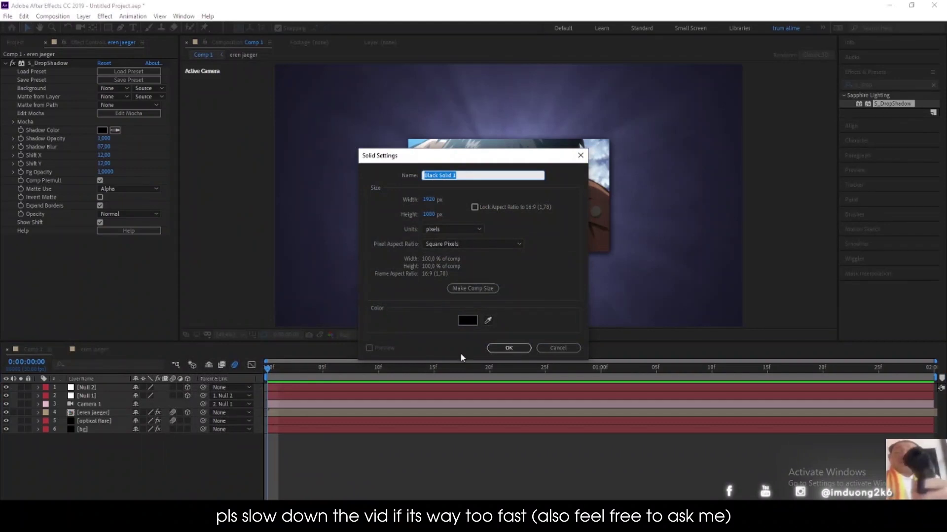
key("BackSpace")
type("panc")
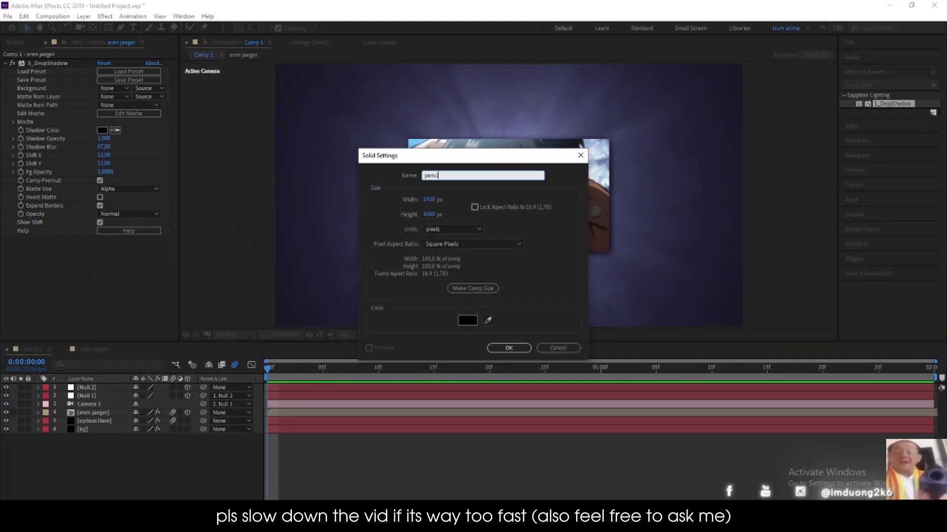
type("le")
key("Return")
mouse_move(93, 387)
left_mouse_down()
mouse_move(114, 434)
mouse_move(114, 424)
left_mouse_up()
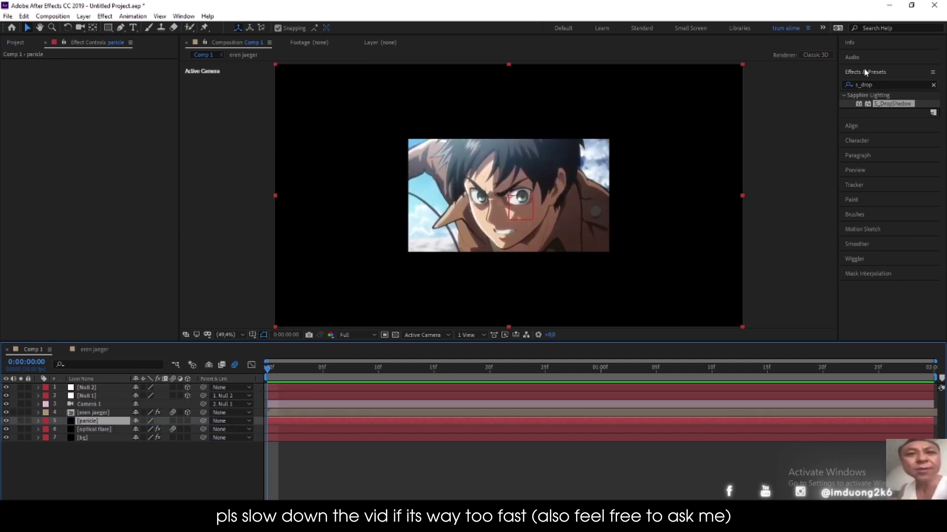
Apply CC Ball Action to particle with scatter raised, Grid Spacing 23 and Ball Size 21
left_click(880, 84)
type("cc ball")
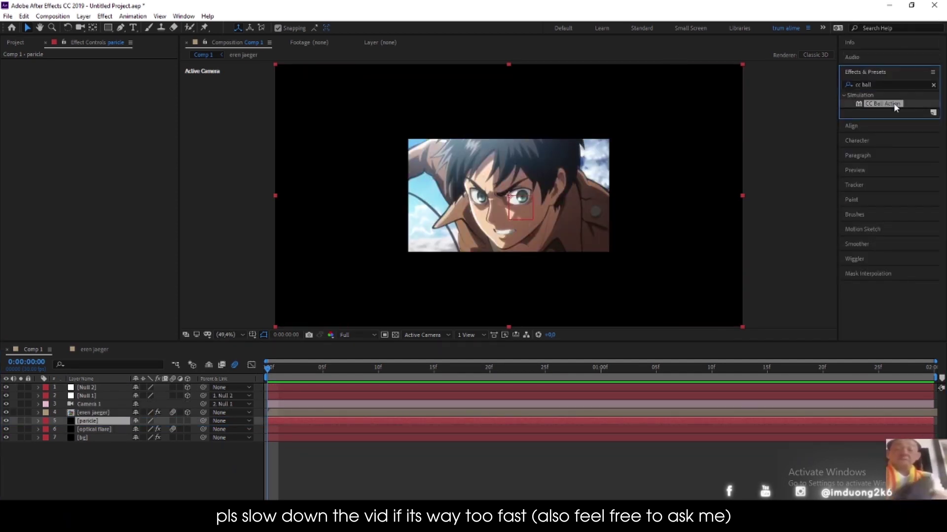
double_click(893, 102)
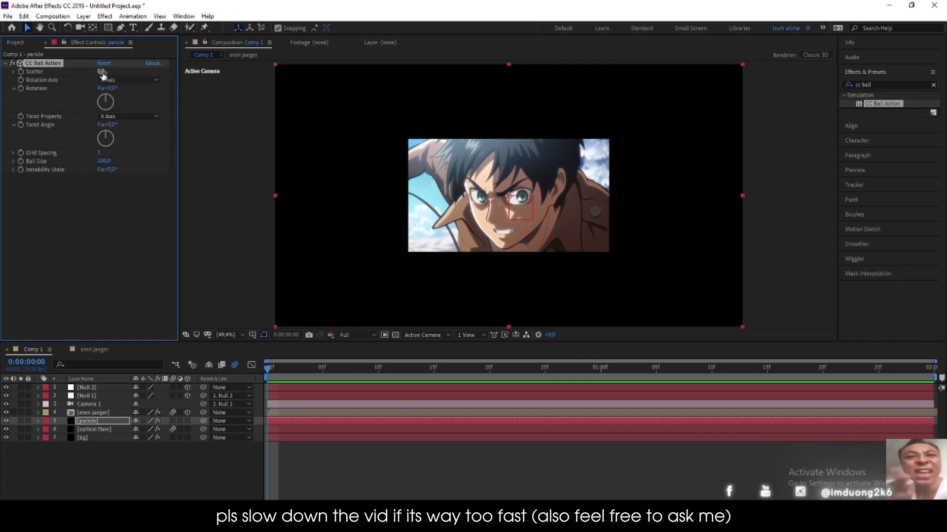
left_click_drag(102, 71, 740, 88)
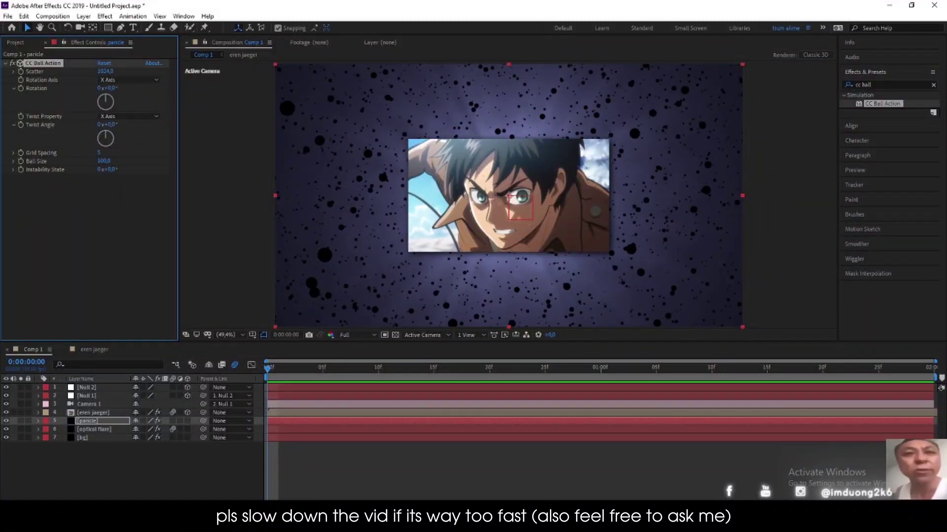
left_click(100, 153)
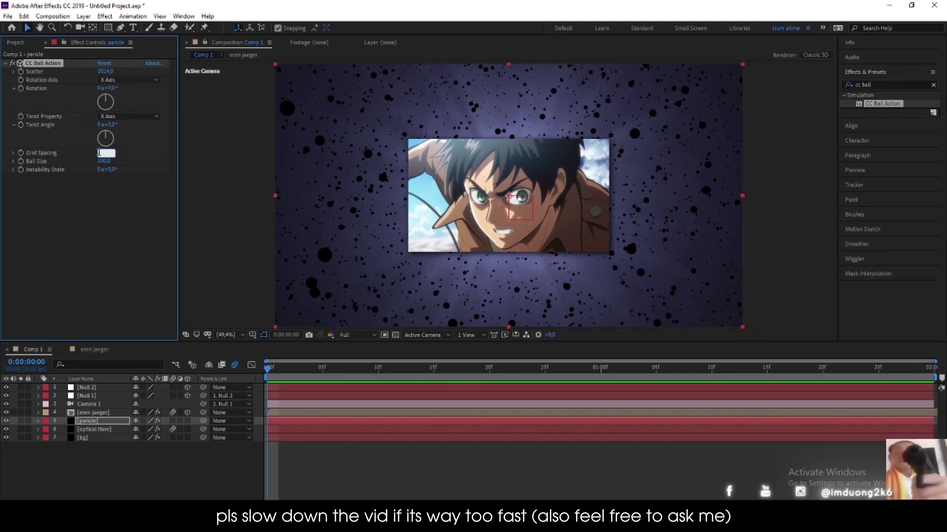
type("25")
key("Return")
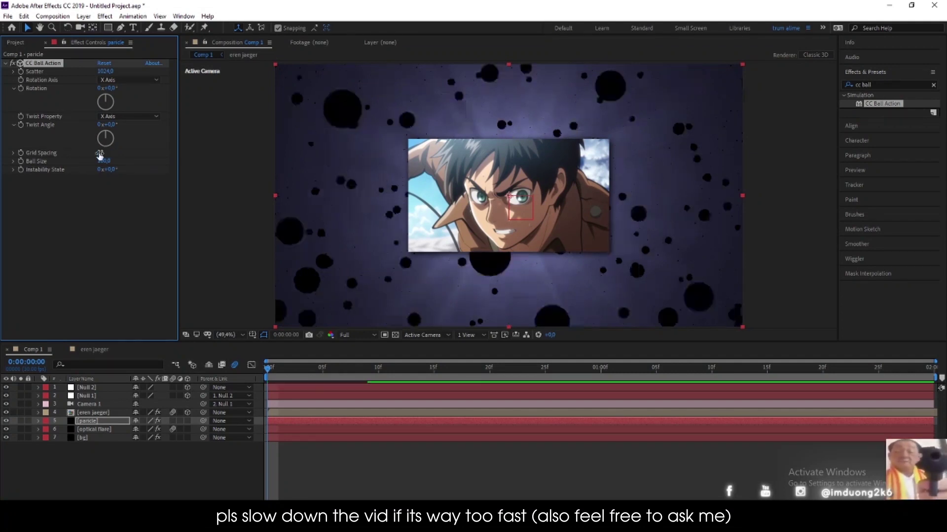
left_click_drag(100, 161, 70, 163)
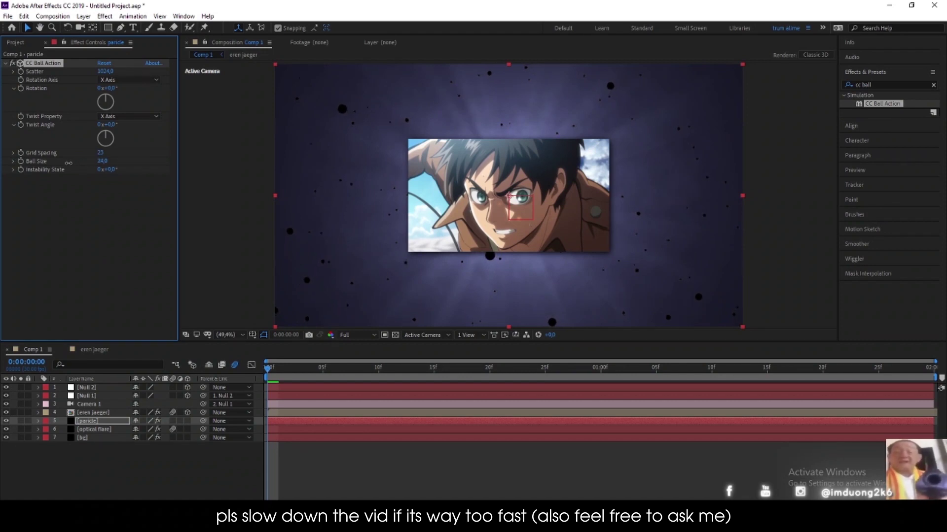
left_click_drag(69, 163, 68, 163)
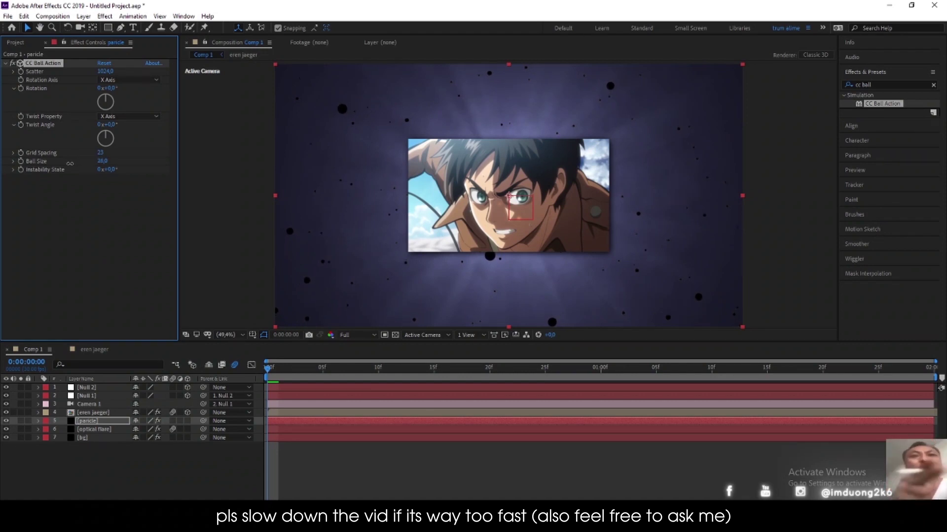
Apply a Fill effect coloured FFFFFF to the particle layer
left_click(868, 83)
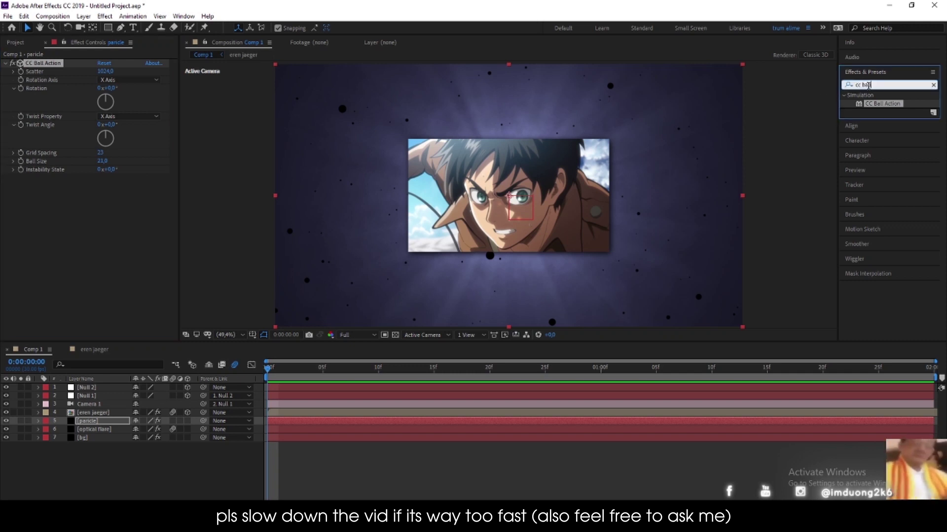
type("fill")
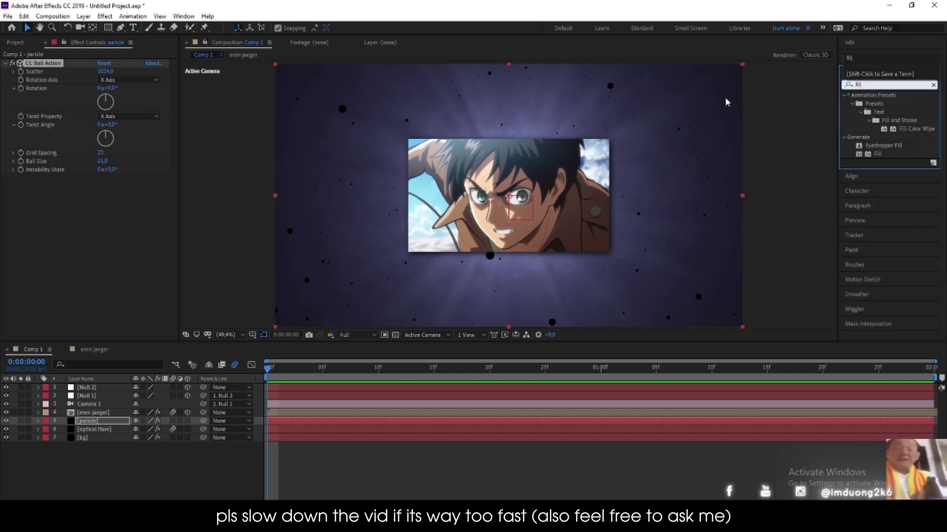
left_click_drag(880, 157, 79, 205)
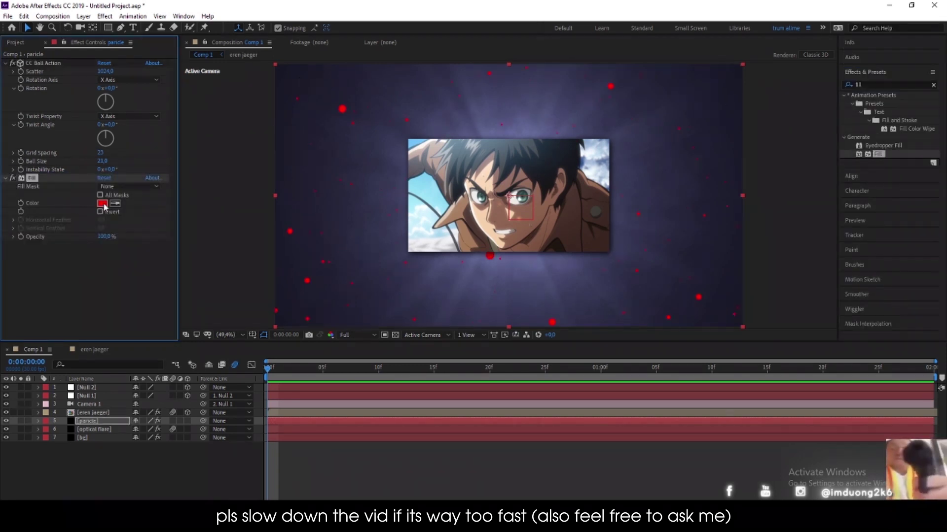
left_click(102, 203)
type("ffffff")
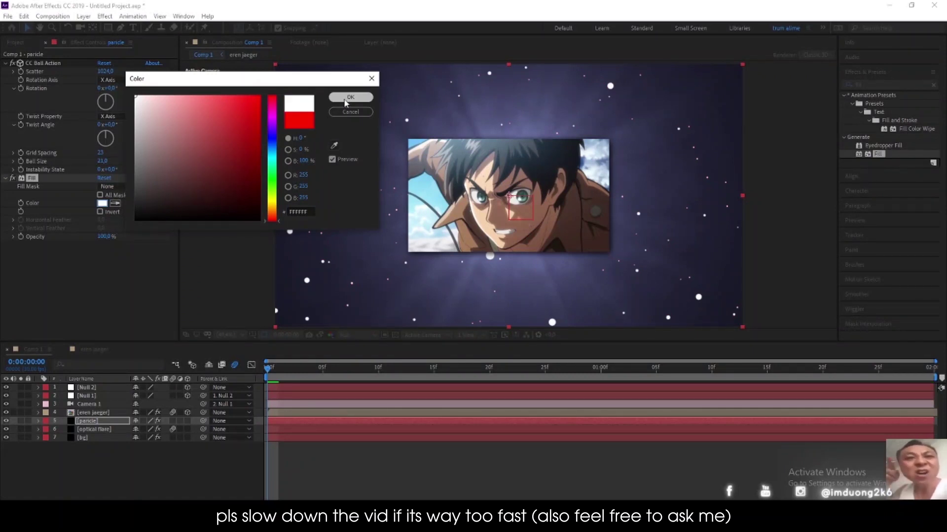
left_click(348, 98)
Add Deep Glow to the particle layer
left_click(888, 85)
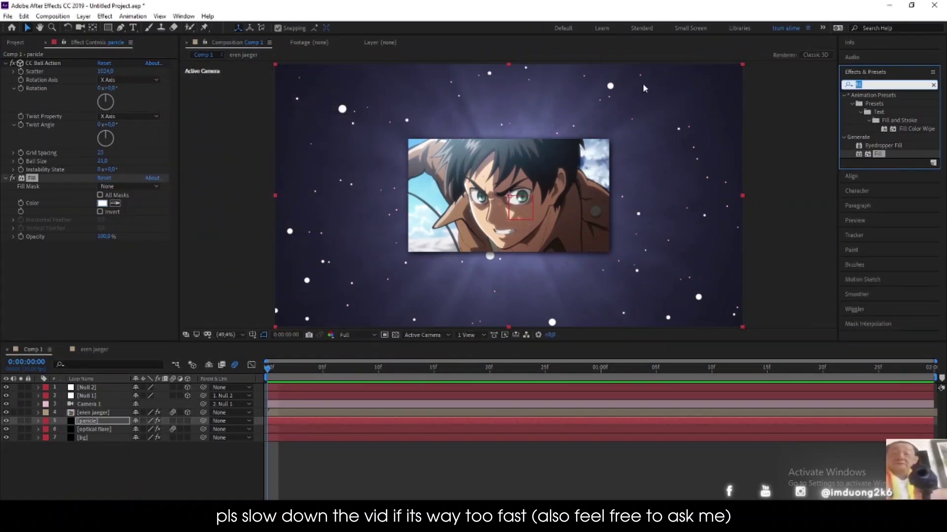
key("BackSpace")
type("deep")
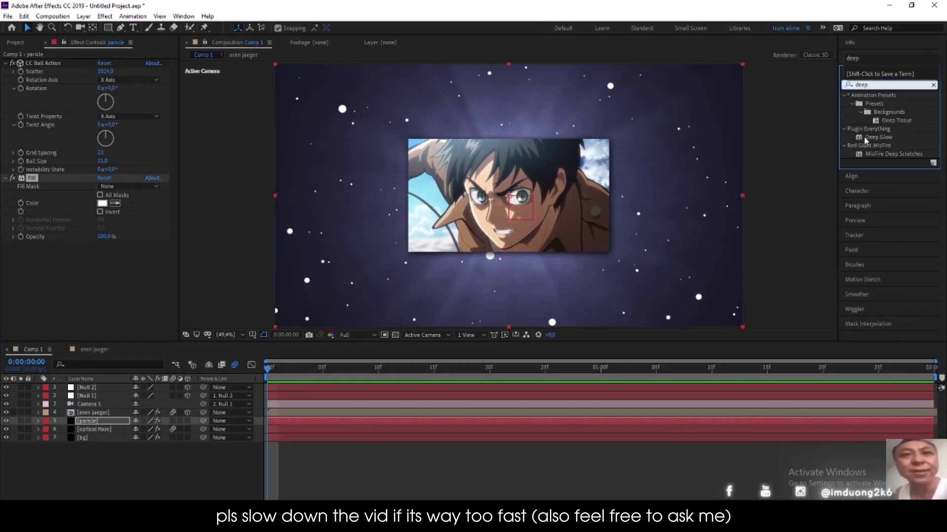
left_click_drag(865, 141, 37, 267)
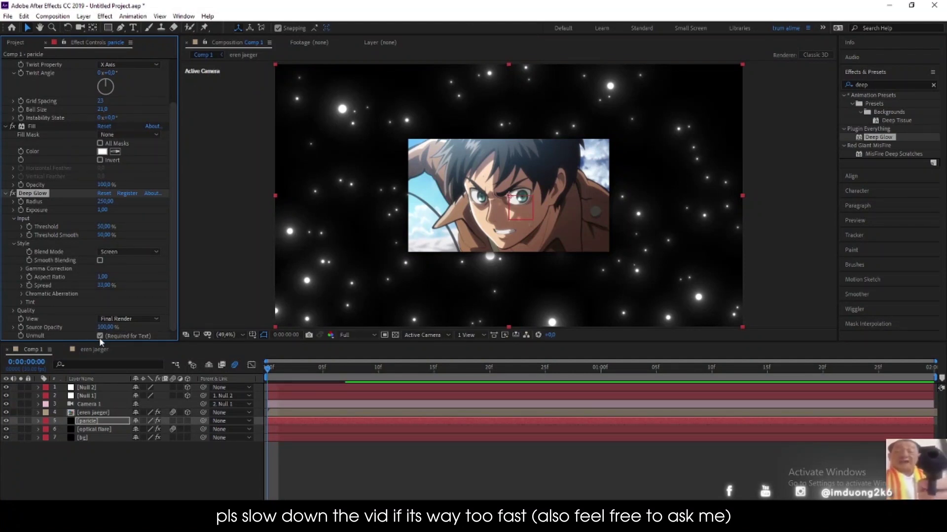
Enable motion blur on particle and make the particle and optical flare layers 3D
left_click(172, 421)
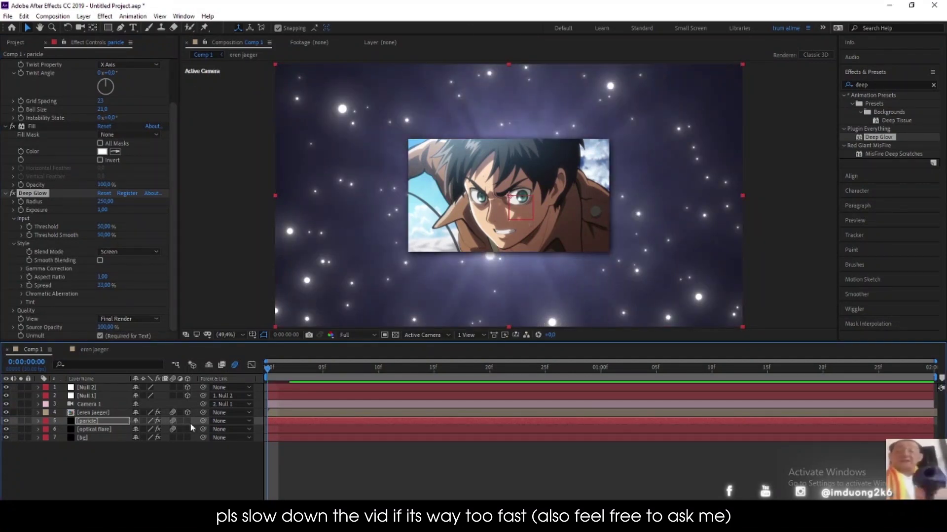
left_click(189, 421)
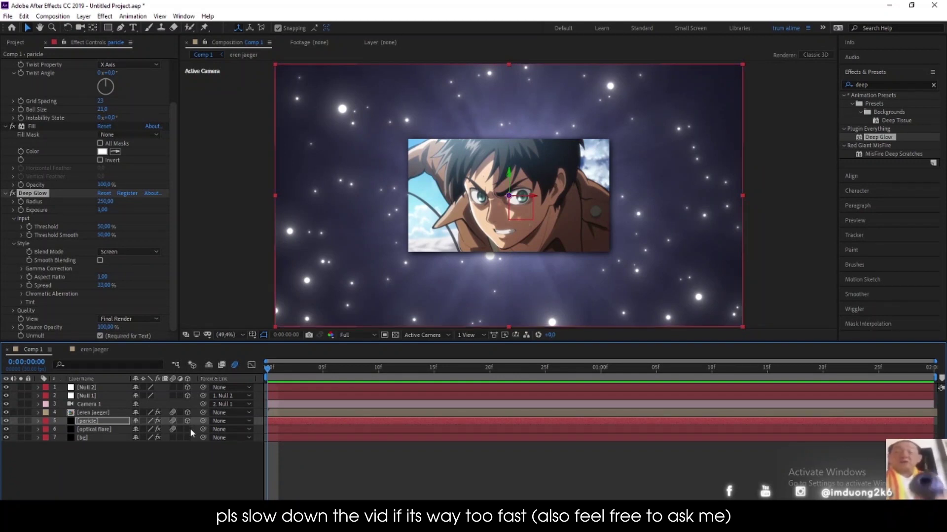
left_click(187, 430)
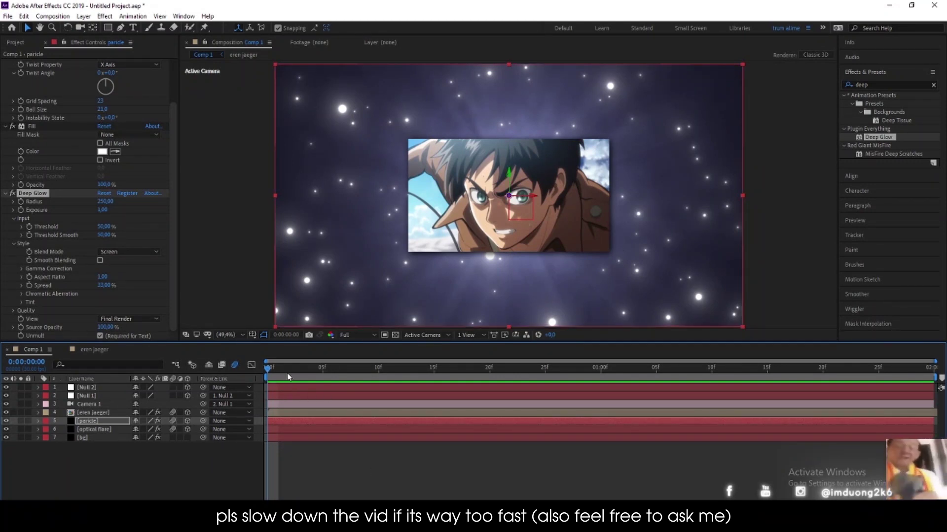
mouse_move(287, 374)
left_mouse_down()
mouse_move(938, 372)
mouse_move(268, 374)
left_mouse_up()
left_click(97, 396)
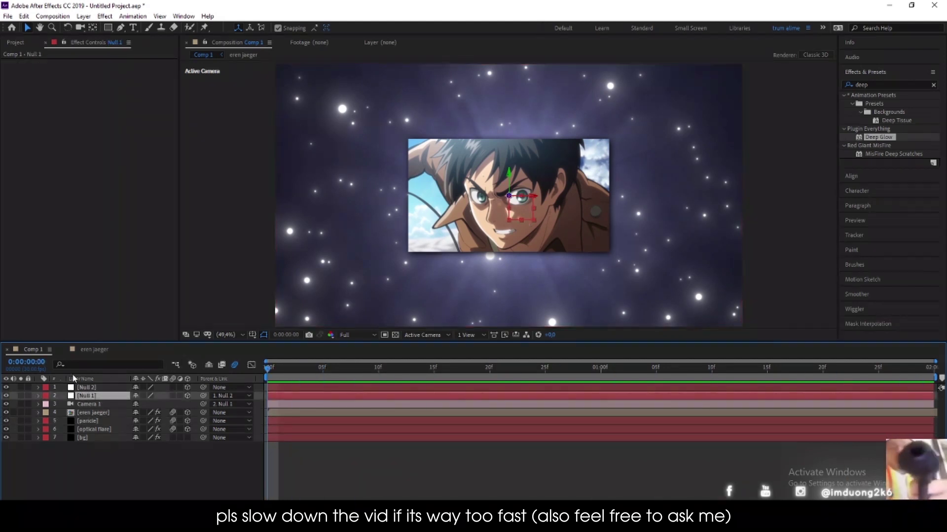
Add a new text layer and move it below Camera 1
key("p")
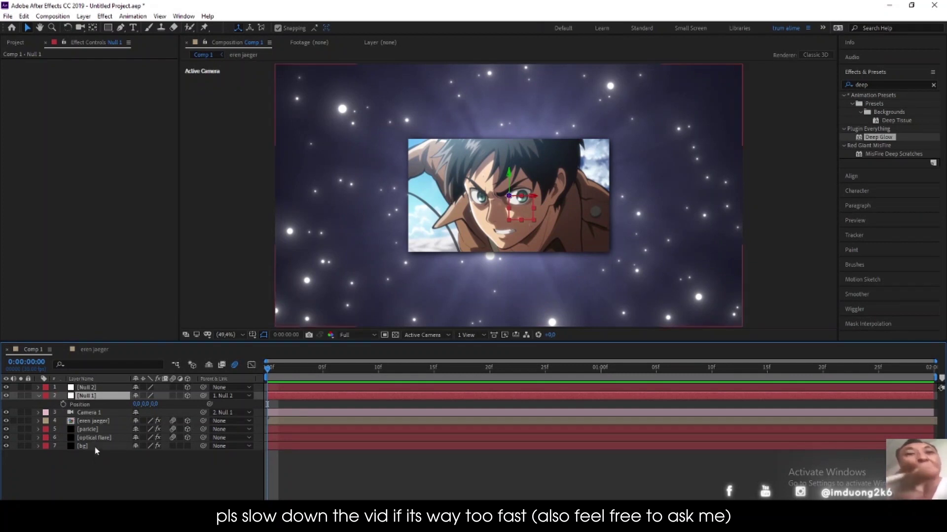
right_click(97, 450)
mouse_move(116, 363)
left_click(242, 383)
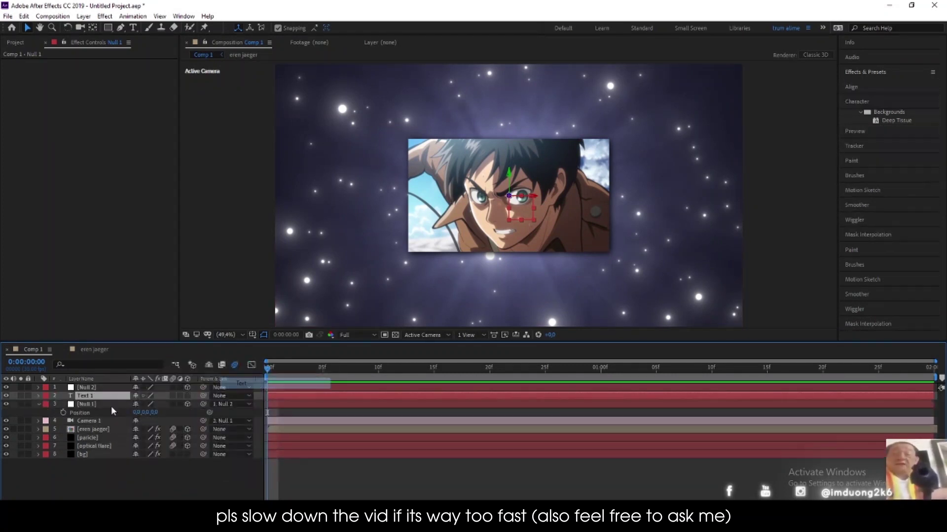
left_click_drag(101, 396, 114, 425)
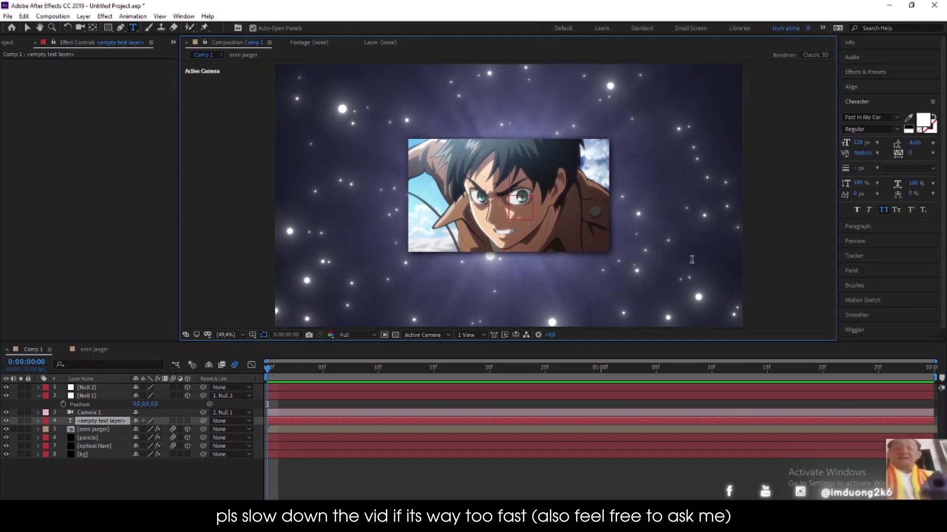
Type TEXT in the LOVES font, enlarge it and centre it in the composition
left_click(868, 118)
type("loves")
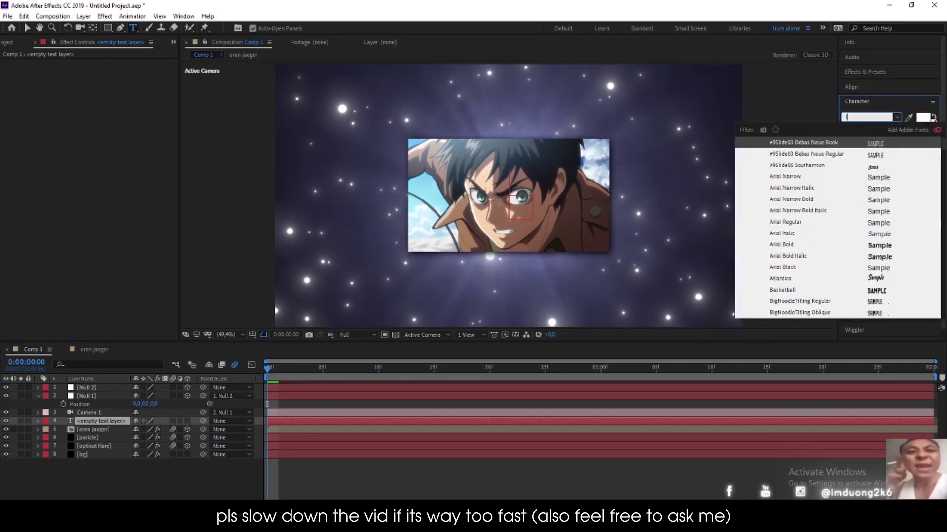
left_click(857, 144)
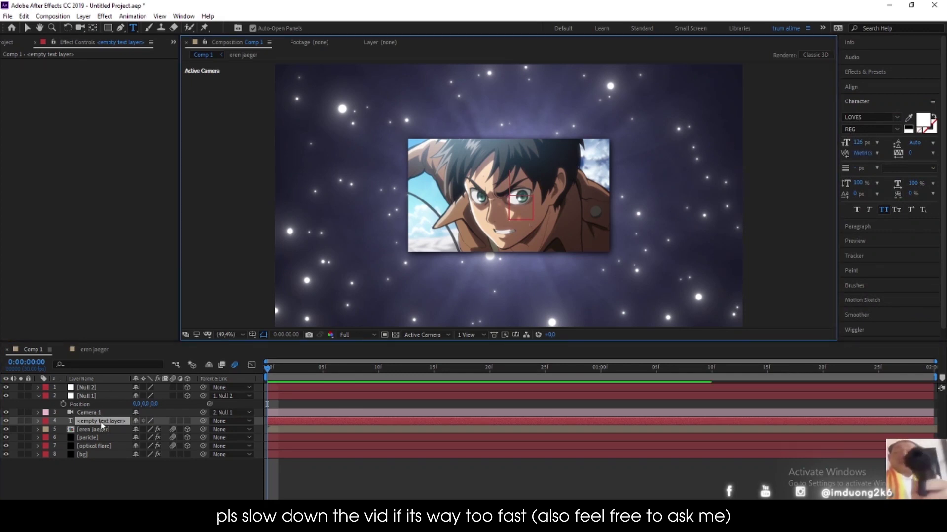
type("t")
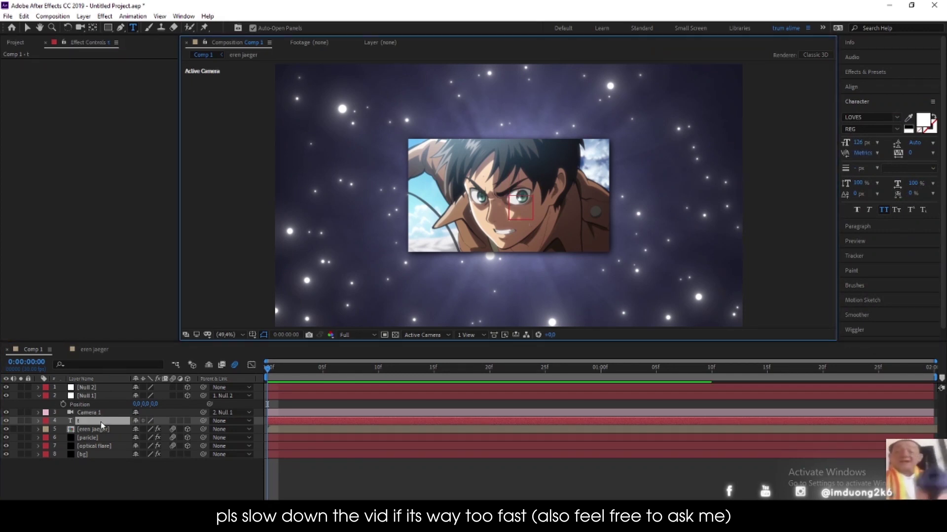
type("ext")
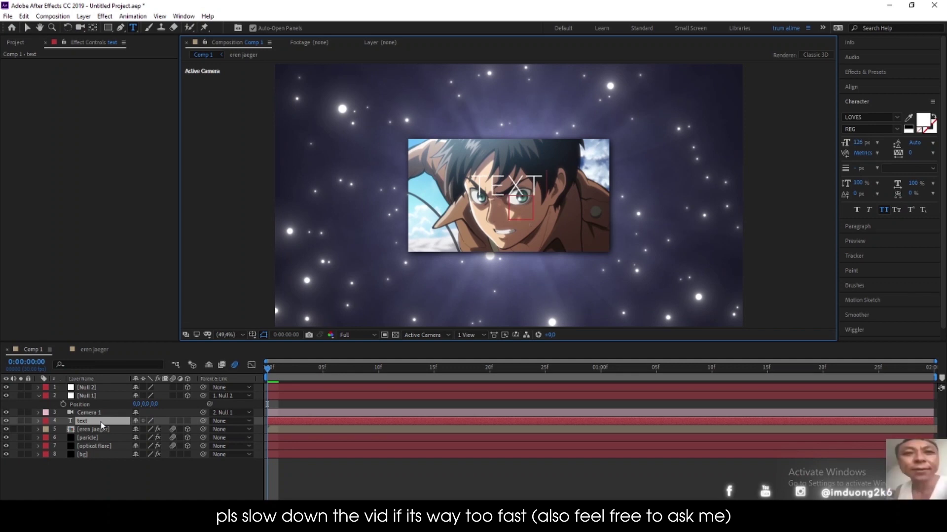
left_click(859, 144)
left_click_drag(860, 143, 883, 143)
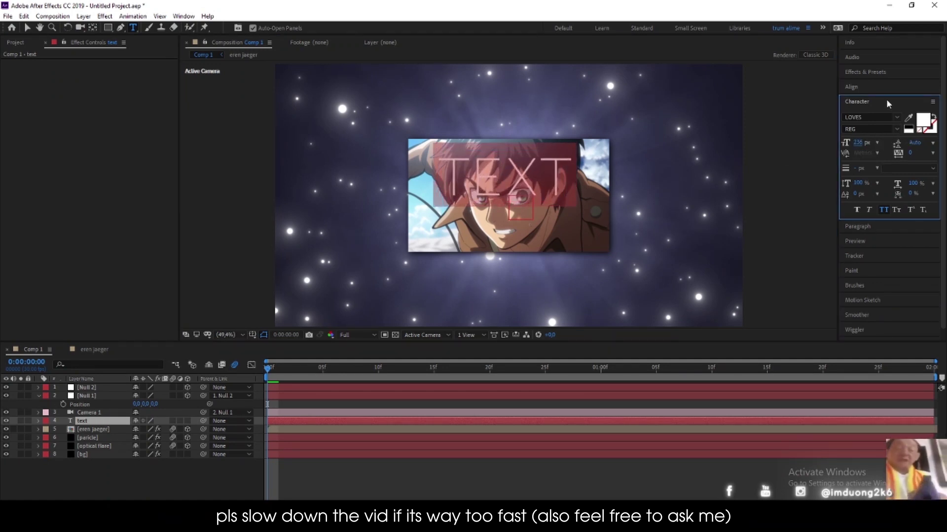
left_click(877, 87)
left_click(872, 113)
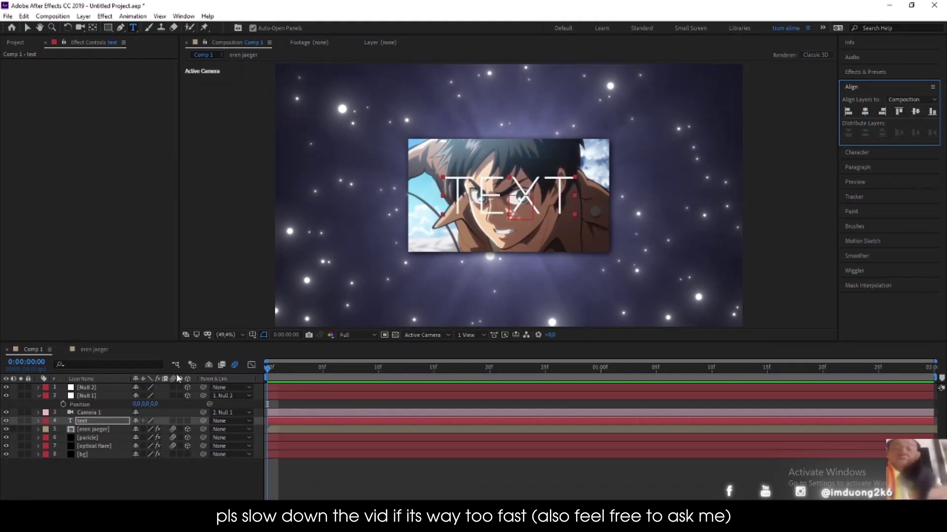
Change the title to UR TEXT at 262 px
left_click(96, 27)
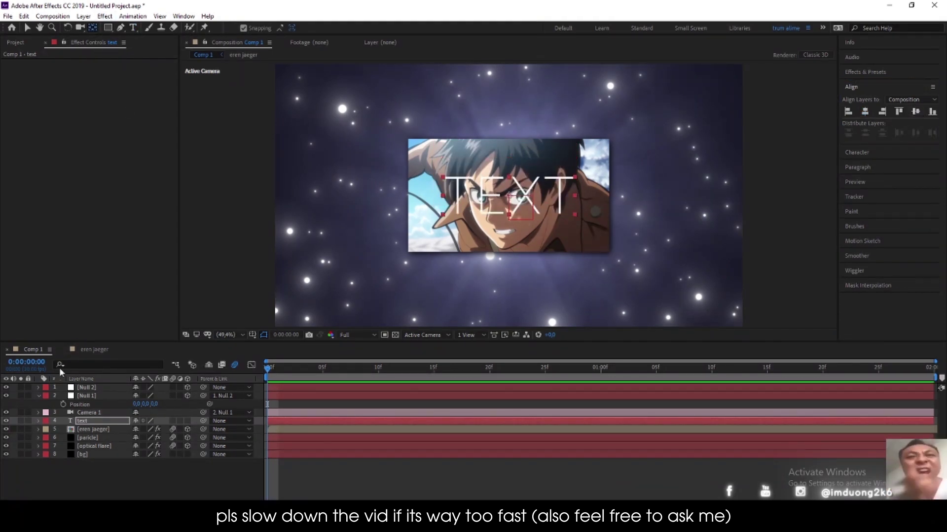
double_click(93, 422)
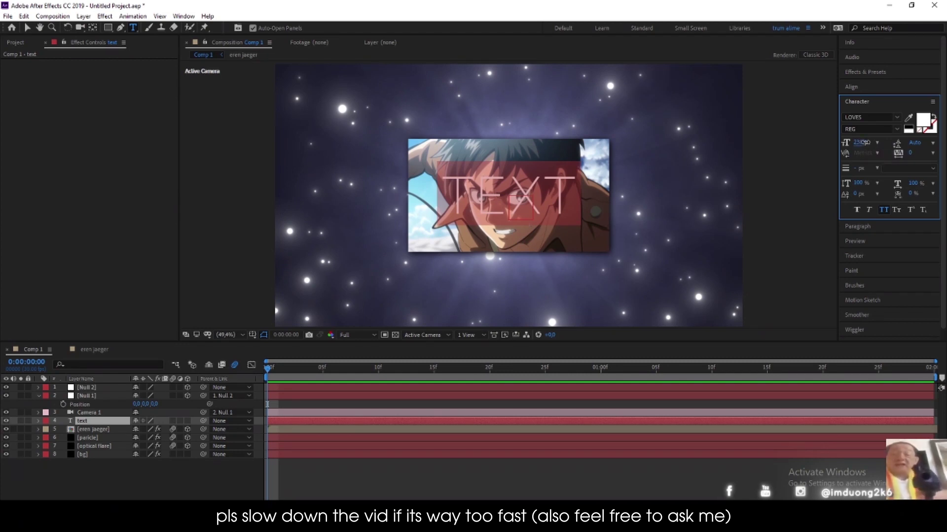
mouse_move(864, 148)
left_mouse_down()
mouse_move(887, 142)
mouse_move(872, 143)
left_mouse_up()
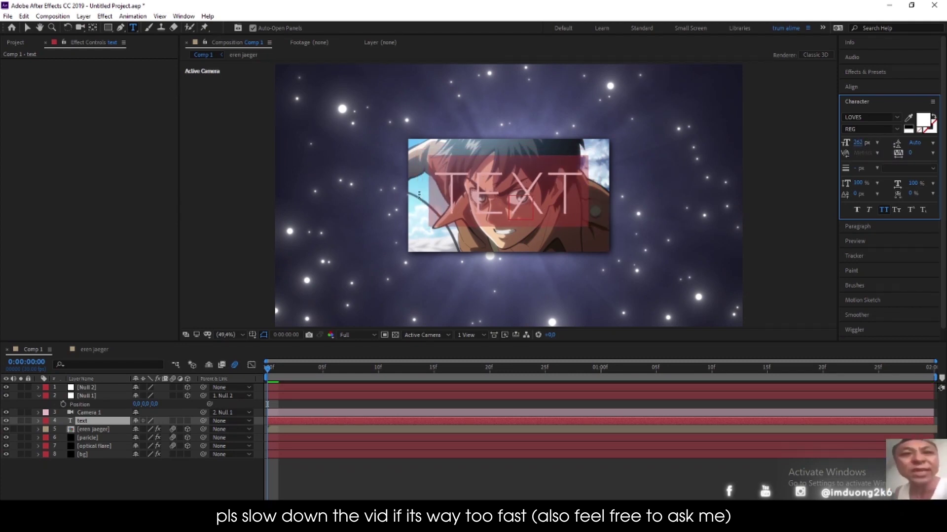
left_click(467, 186)
type("ur")
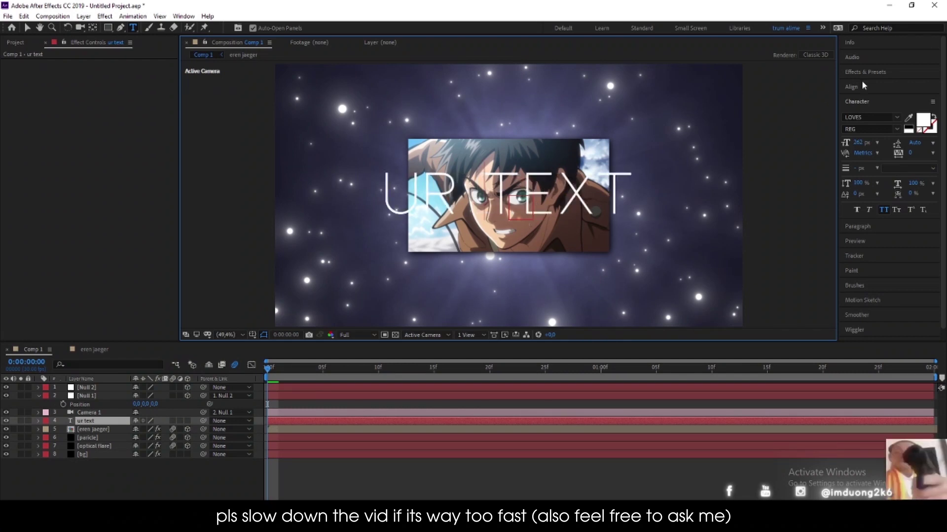
left_click(882, 72)
Drag S_TextureFlux onto the ur text layer, setting Color0 to FFFFFF and Color1 to 000000
type("s")
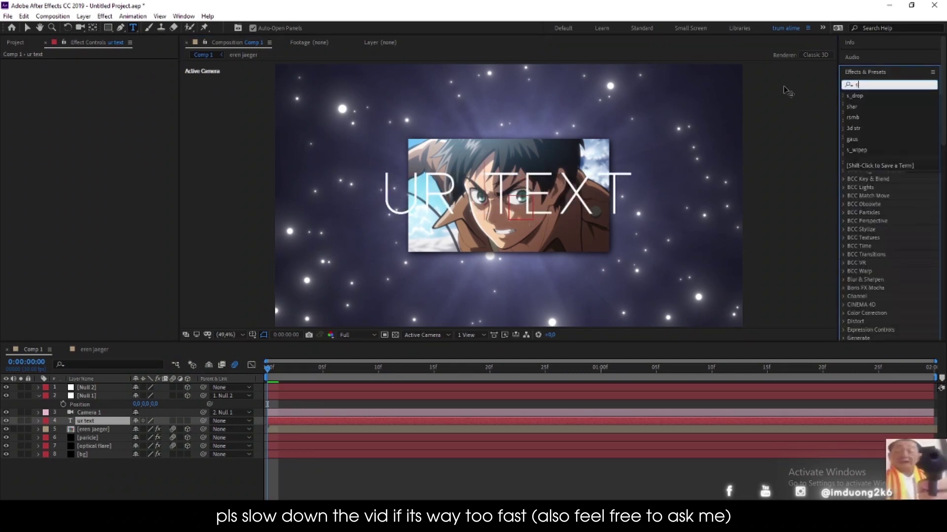
type("_tex")
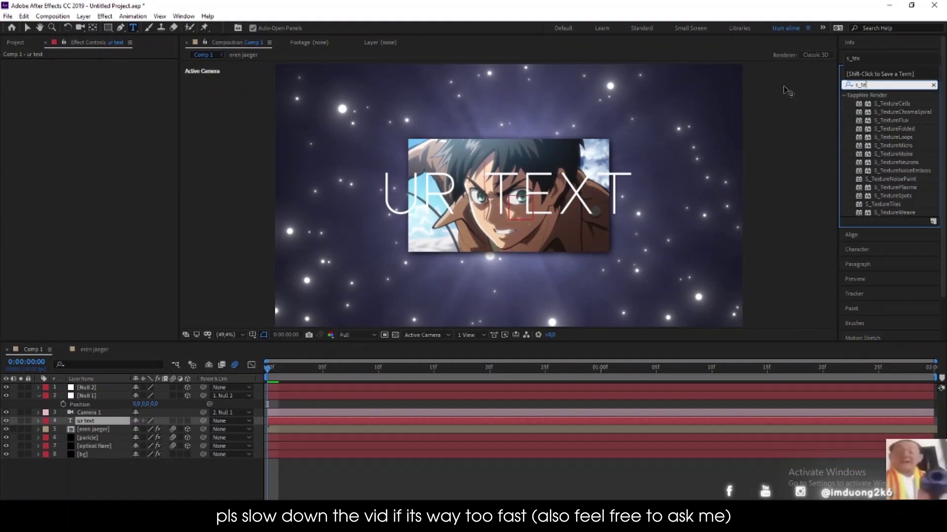
left_click_drag(892, 120, 117, 424)
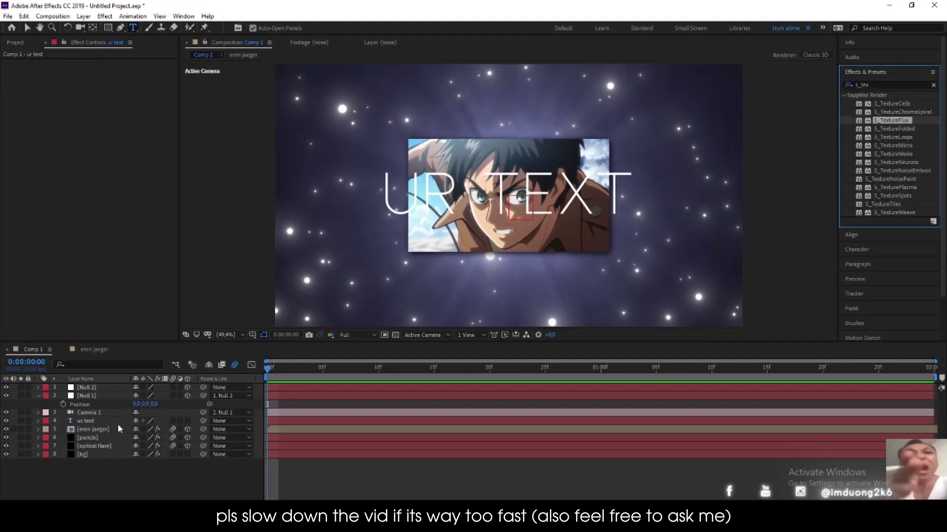
left_click(102, 230)
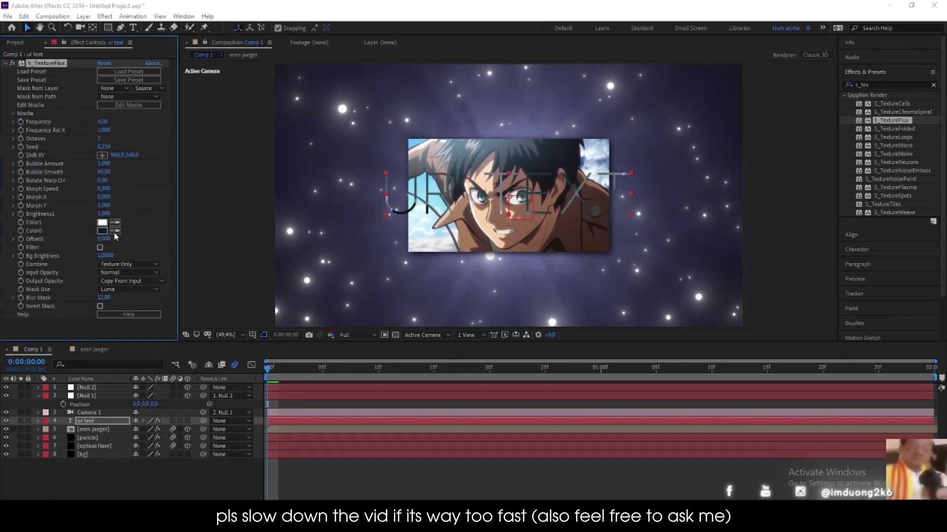
left_click(136, 97)
left_click(350, 97)
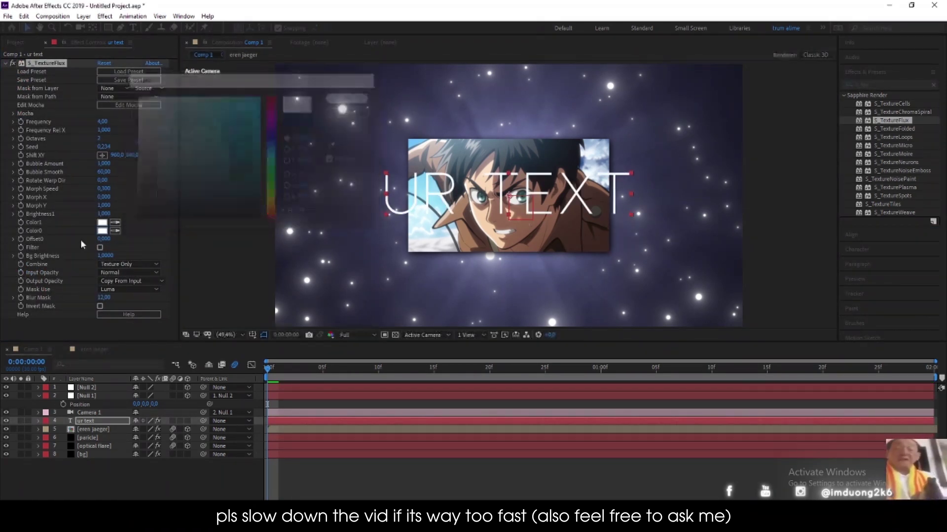
left_click(102, 223)
left_click(135, 220)
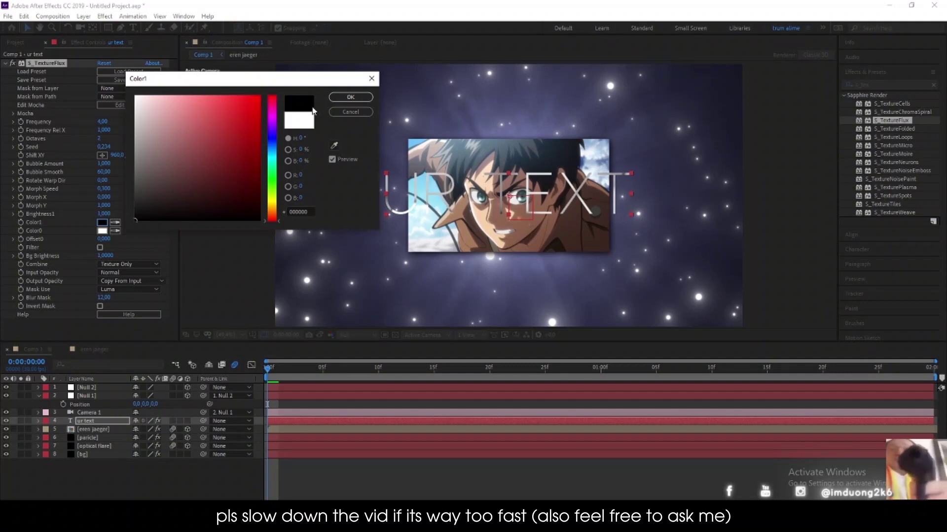
left_click(350, 97)
left_click(885, 85)
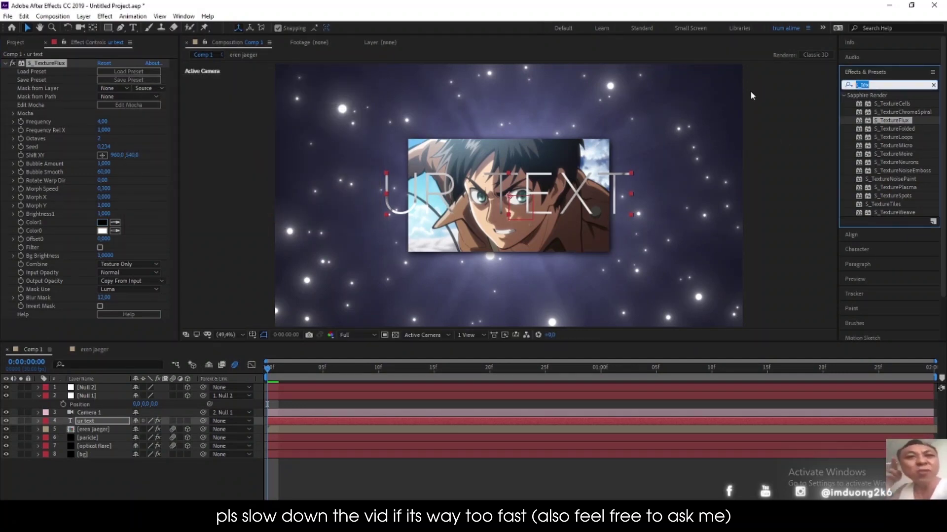
key("BackSpace")
Apply RG Trapcode Shine to the ur text layer and set its Colorize to None
type("shine")
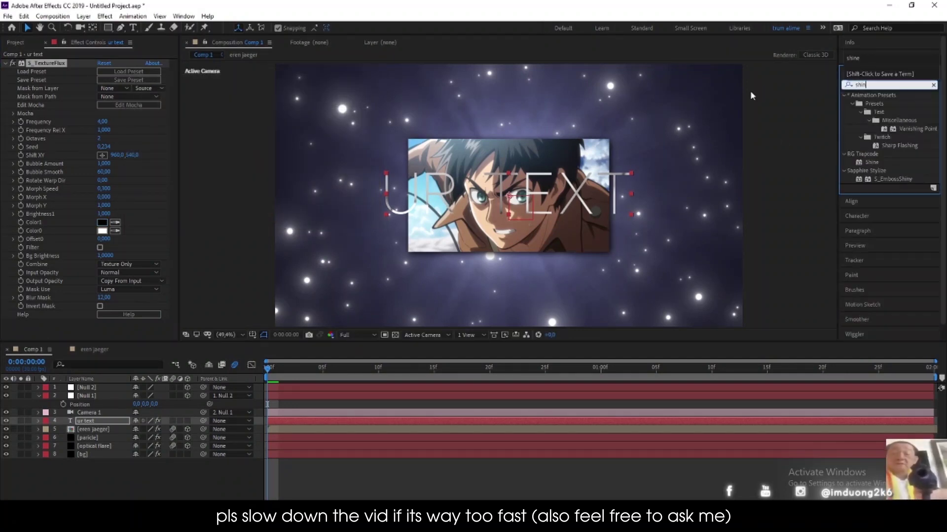
left_click_drag(871, 104, 70, 330)
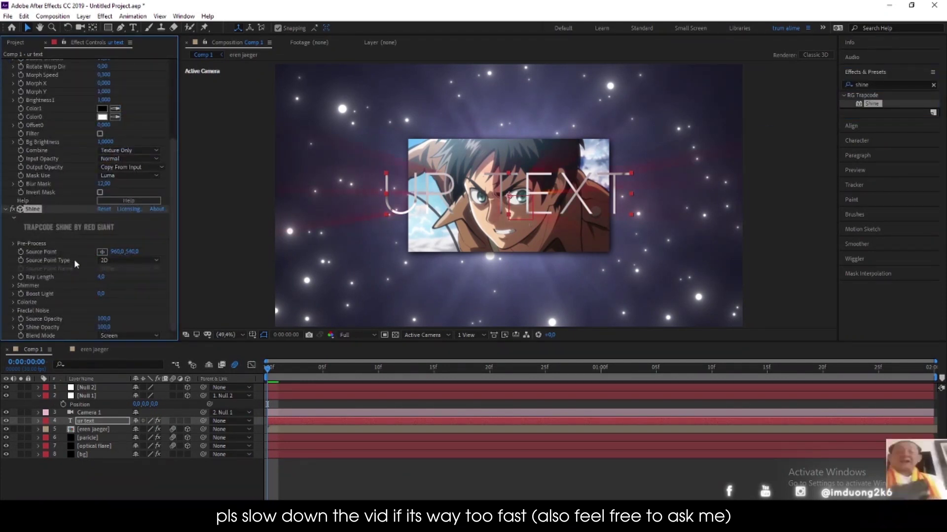
left_click(13, 302)
scroll(30, 247, "down", 1)
left_click(131, 277)
left_click(142, 110)
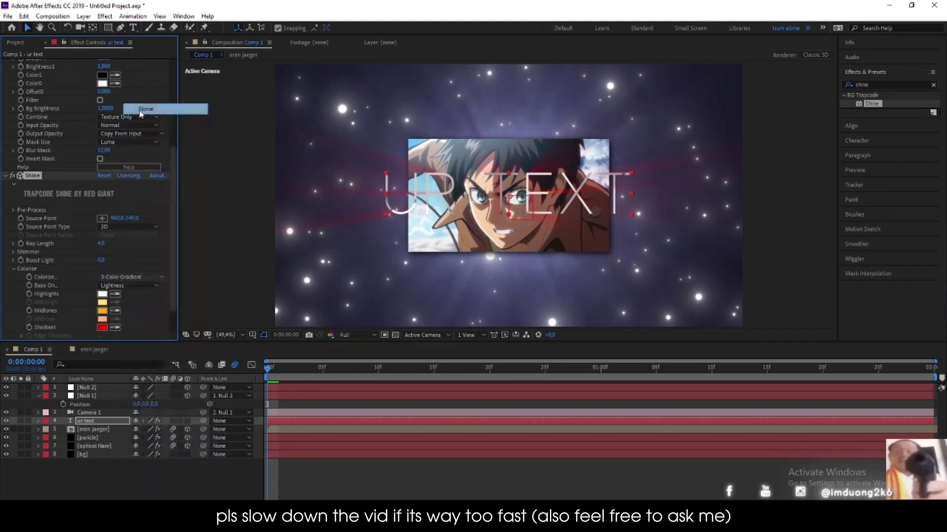
left_click(887, 84)
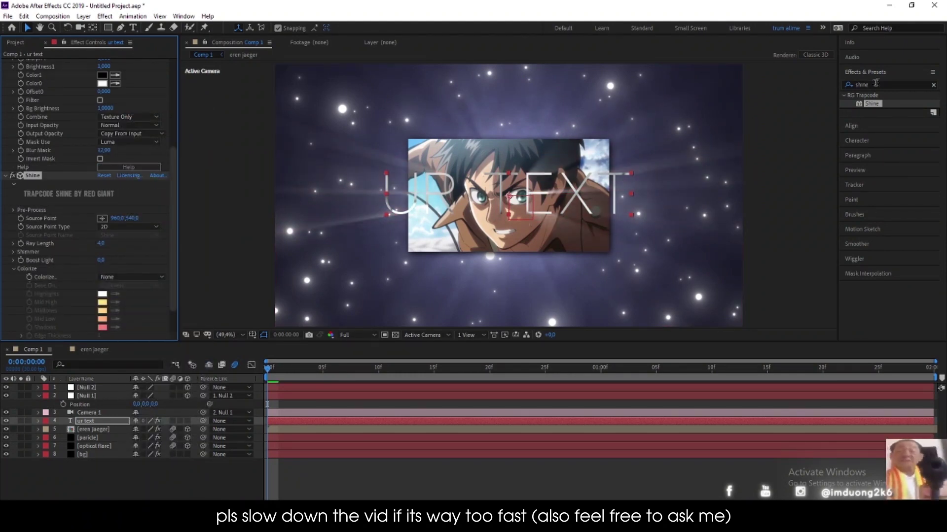
type("deep")
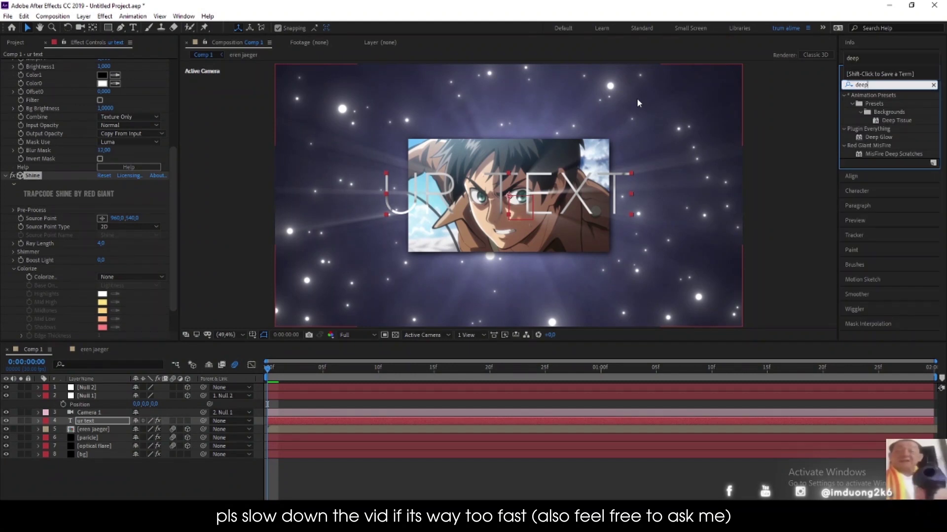
Drop Deep Glow onto ur text and scrub its Radius from 250 down to 184
mouse_move(878, 137)
left_mouse_down()
mouse_move(69, 214)
mouse_move(57, 186)
left_mouse_up()
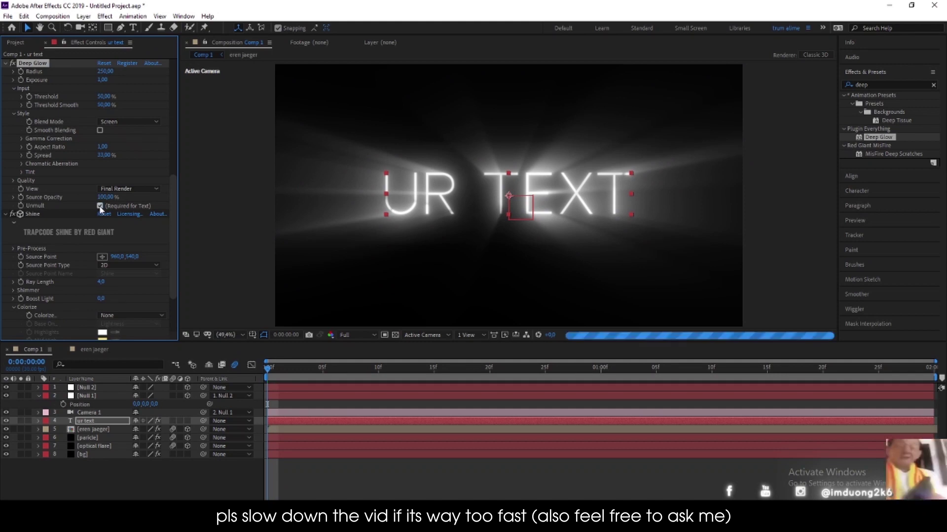
scroll(98, 203, "up", 5)
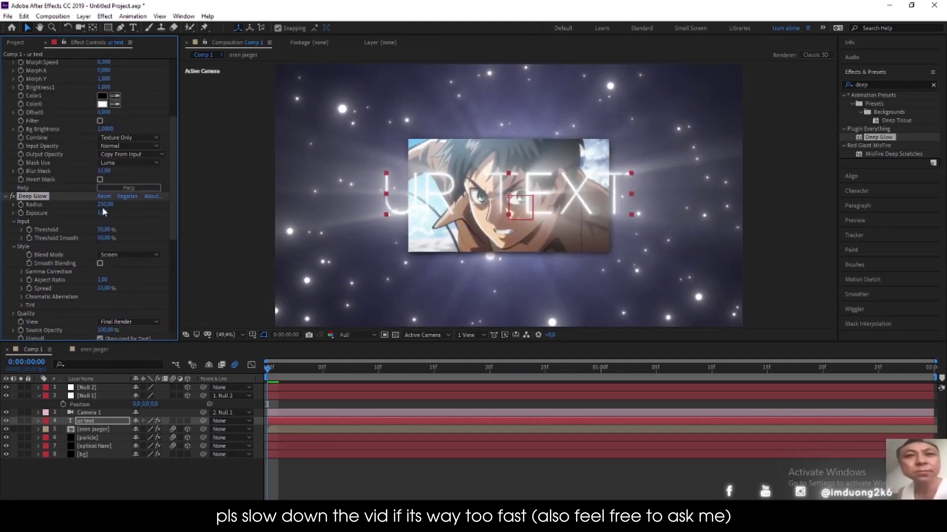
left_click_drag(104, 205, 71, 205)
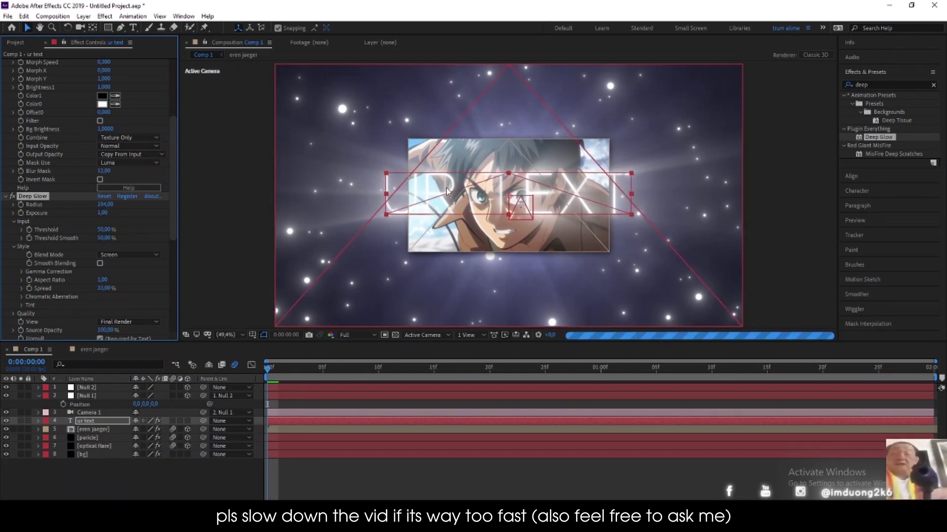
double_click(875, 84)
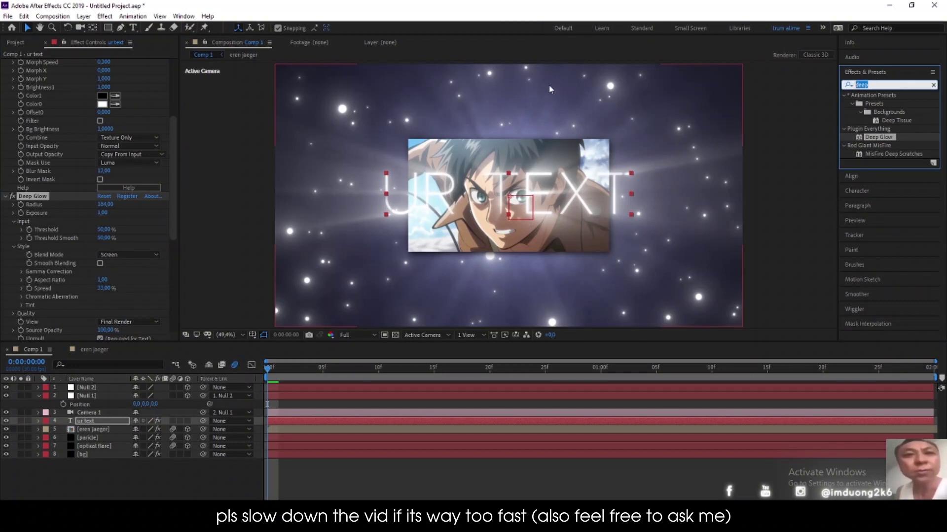
type("s-dro")
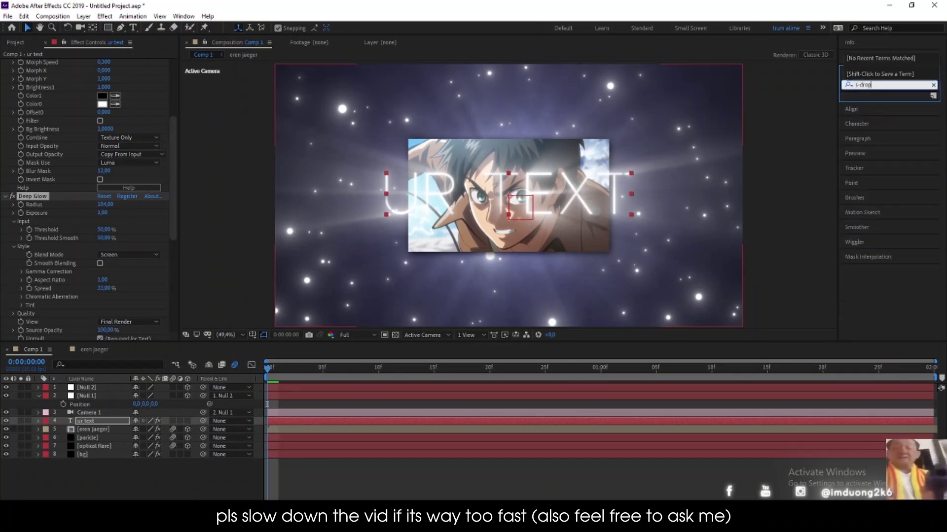
Search 's_drop' and apply S_DropShadow to the ur text layer
key("BackSpace")
key("BackSpace")
key("BackSpace")
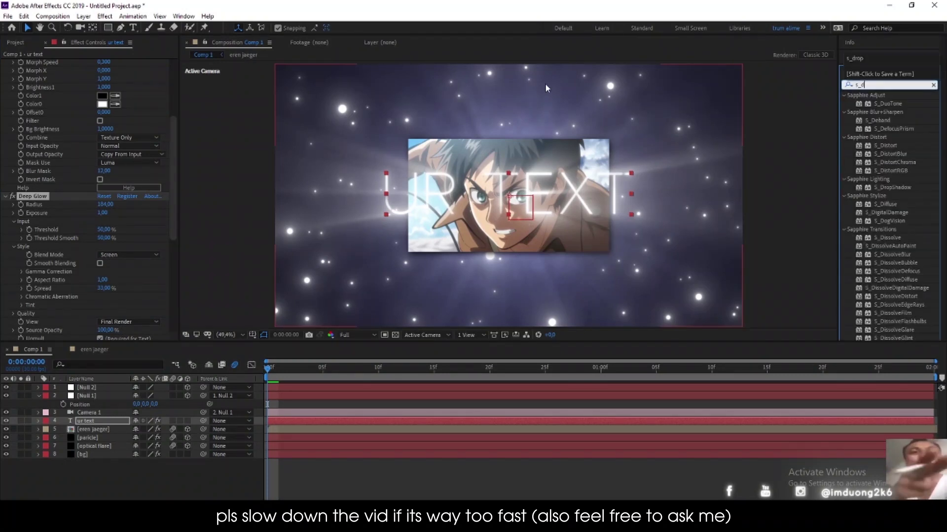
type("_drop")
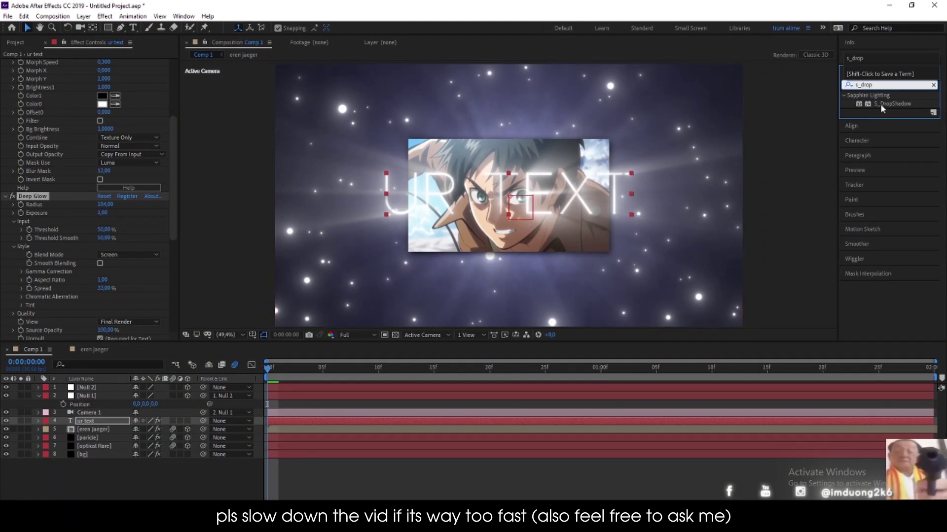
left_click_drag(892, 103, 67, 321)
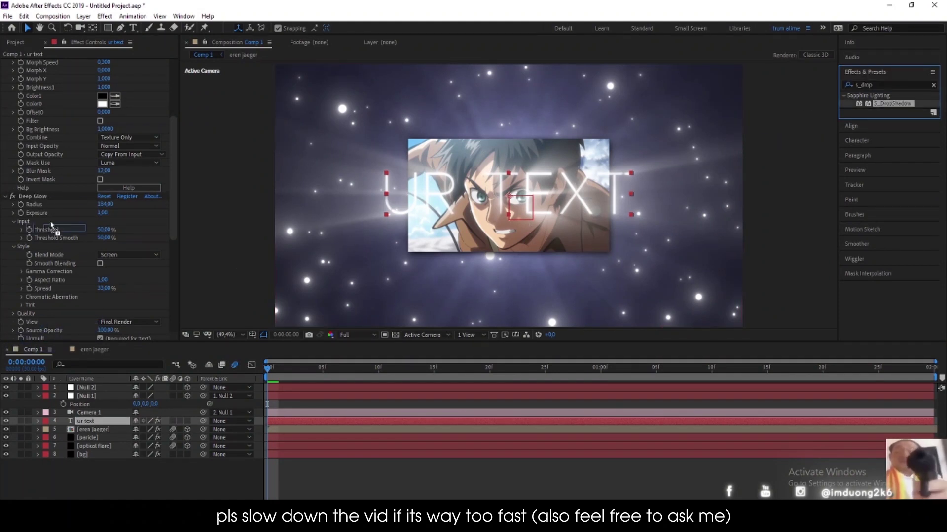
left_click_drag(66, 327, 46, 291)
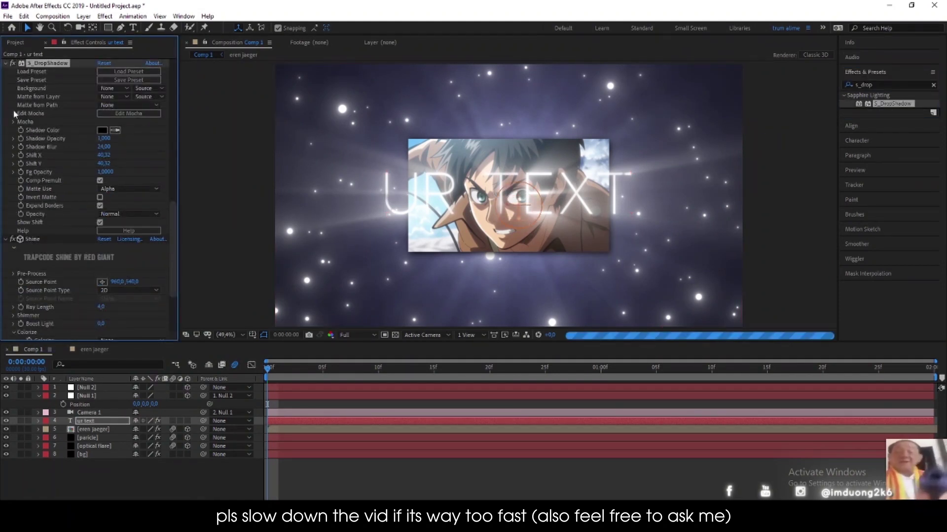
left_click(6, 240)
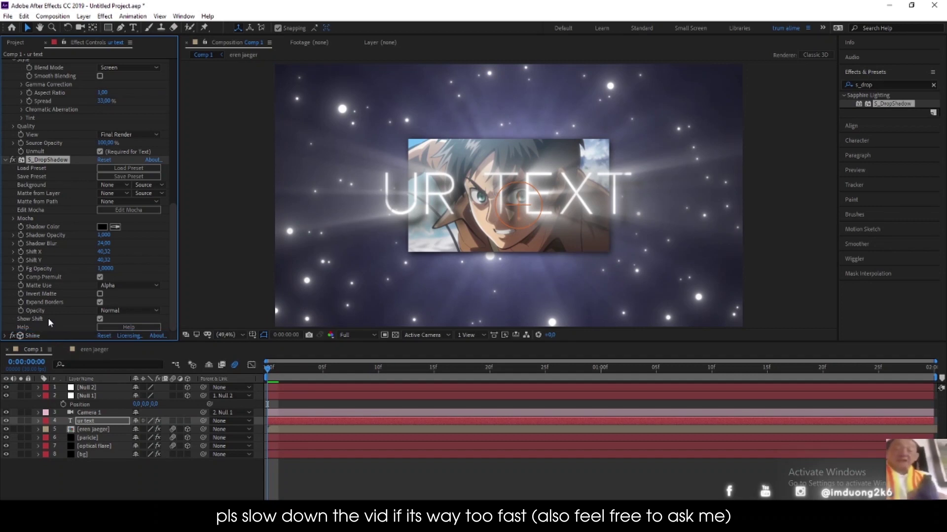
Set the drop shadow's Shift X and Shift Y to 12 and Shadow Blur to 40
left_click(104, 251)
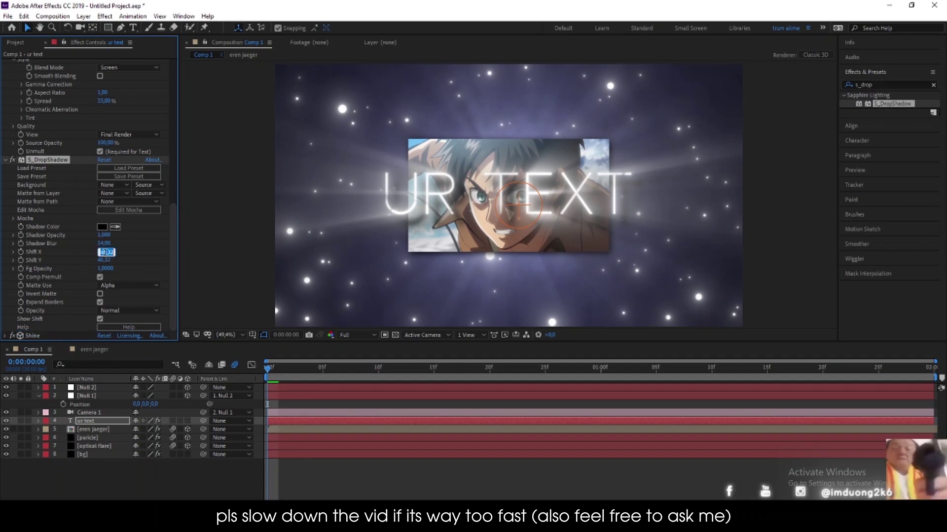
type("12")
key("Tab")
type("12")
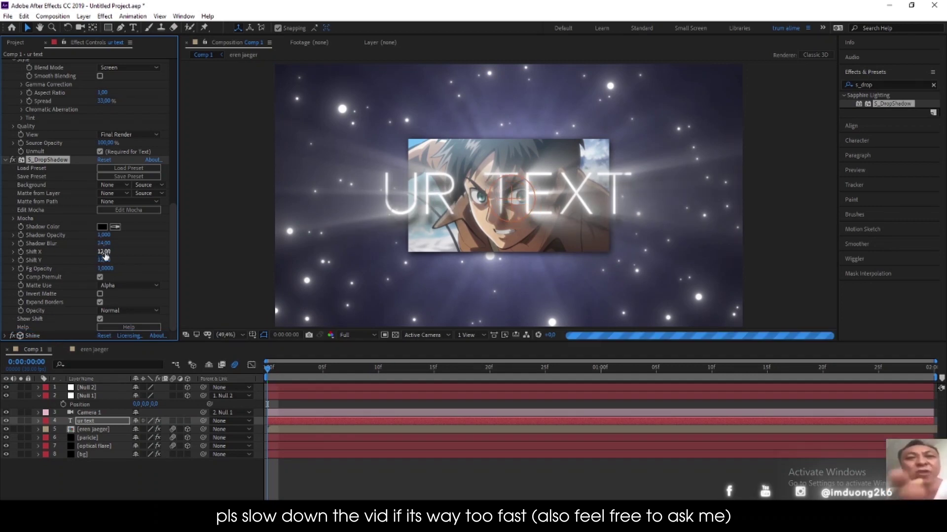
key("Return")
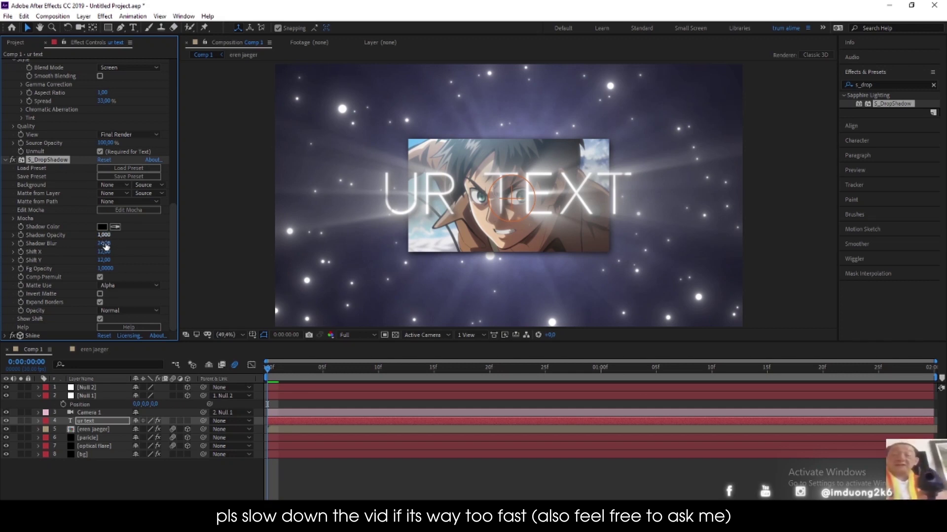
left_click_drag(105, 245, 110, 245)
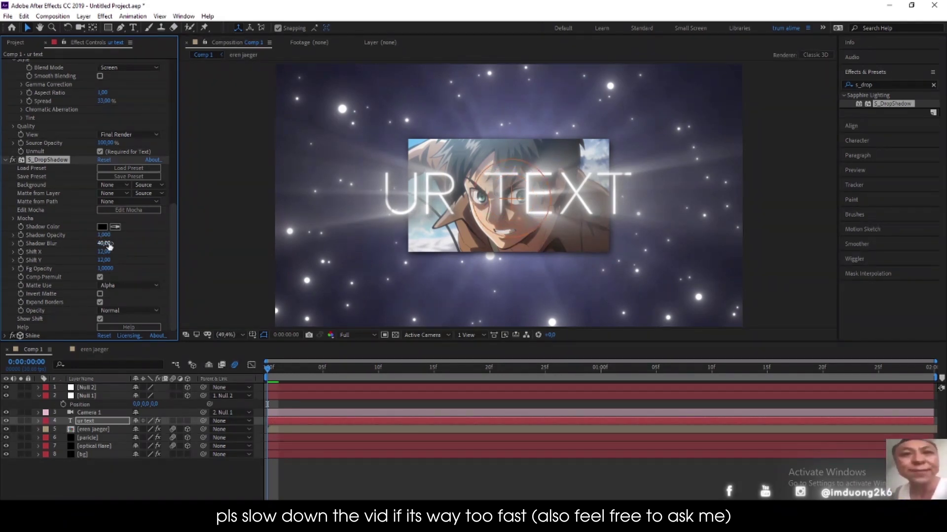
left_click(313, 484)
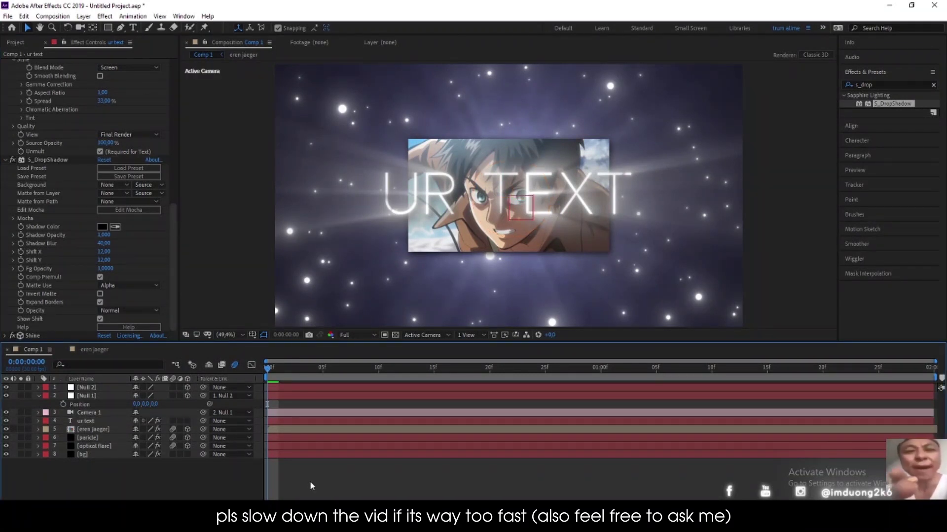
Apply the Warp effect to the eren jaeger layer
left_click(899, 84)
type("wa")
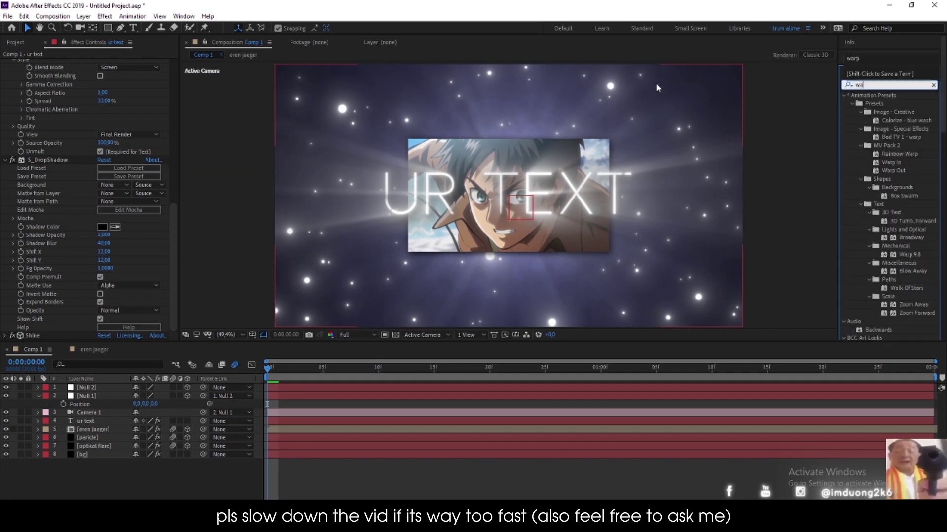
type("rp")
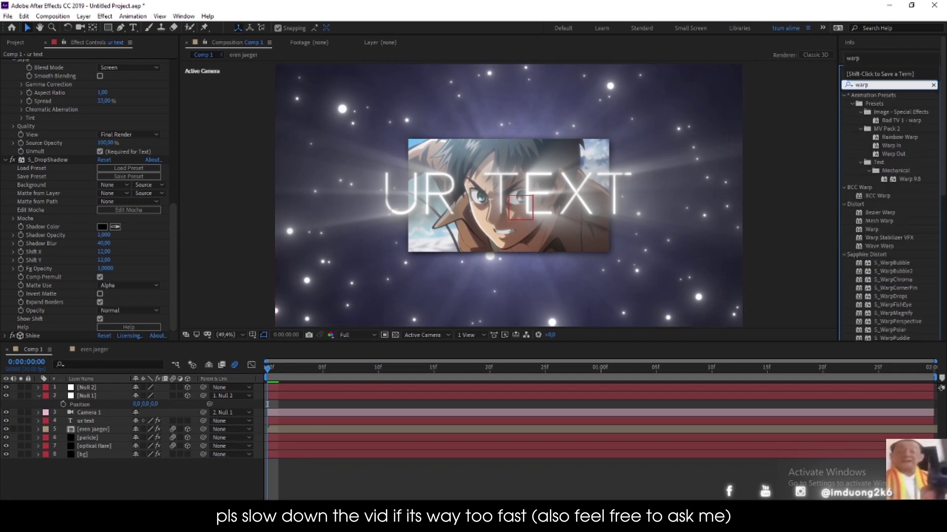
left_click_drag(872, 229, 137, 434)
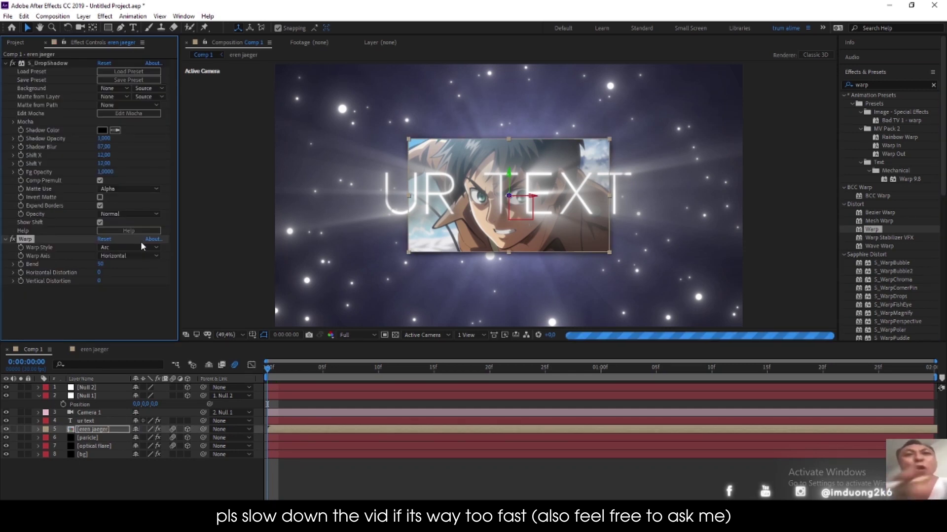
Set Warp Style to Inflate and bring the Bend to about -9
left_click(129, 247)
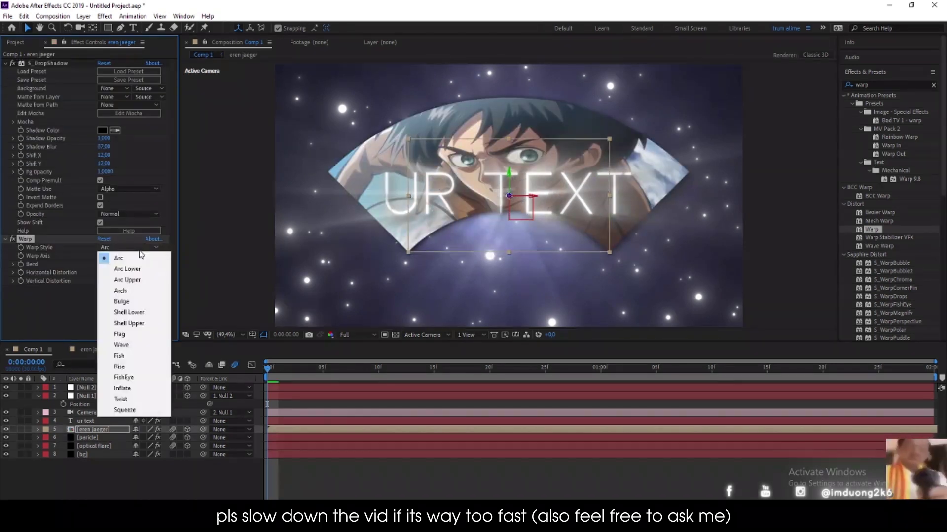
left_click(123, 388)
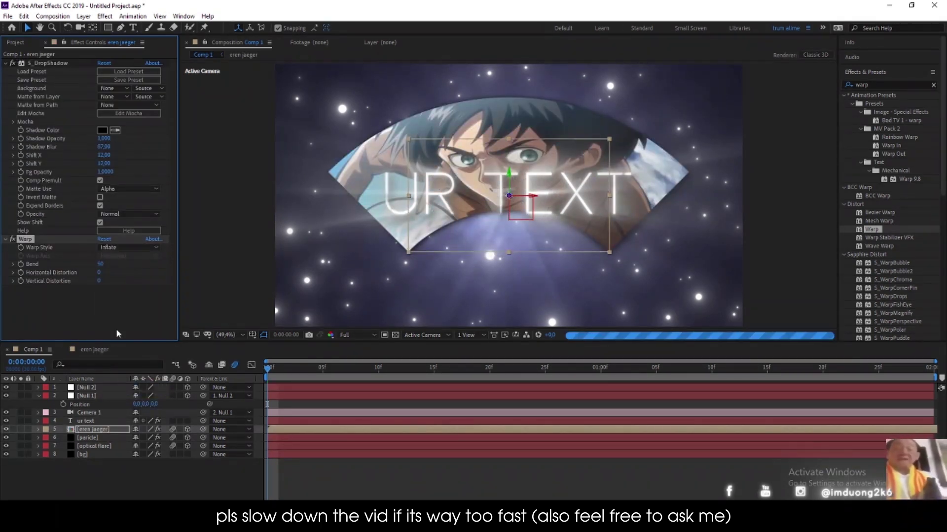
left_click(101, 265)
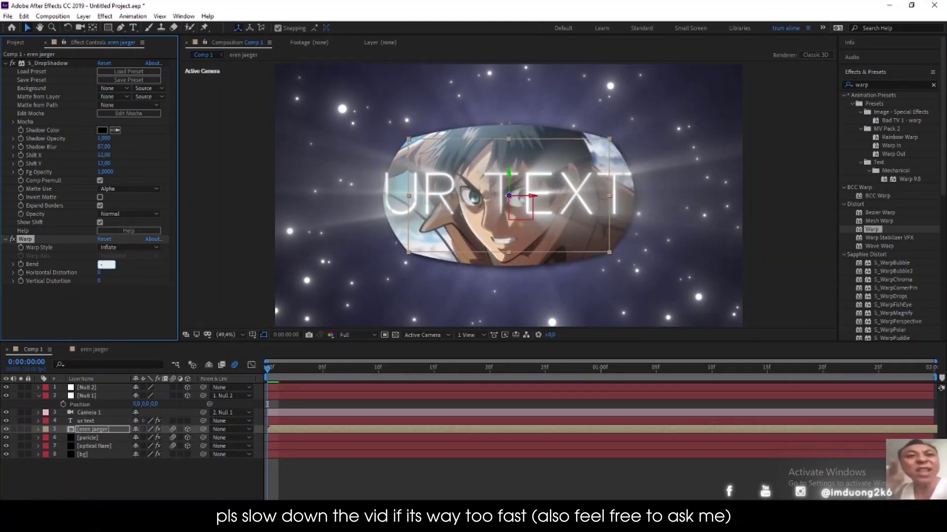
type("-20")
key("Return")
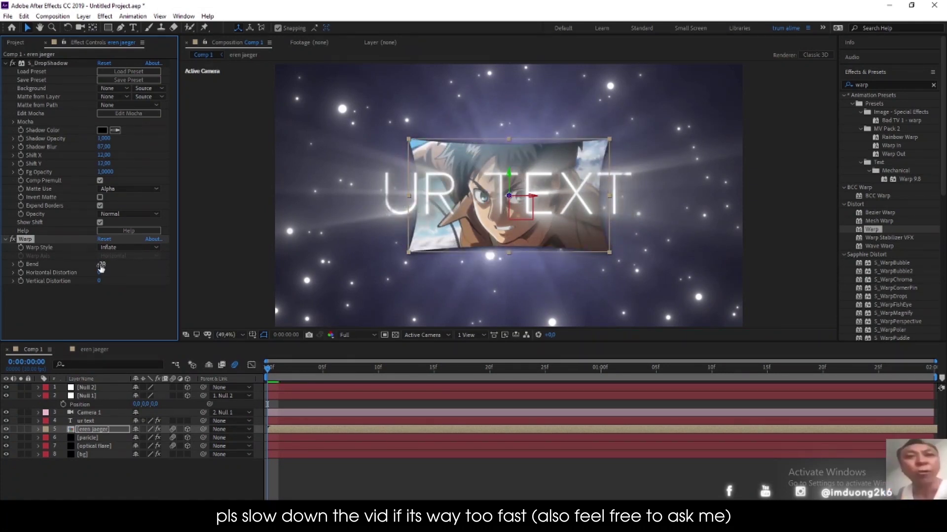
left_click_drag(101, 267, 108, 266)
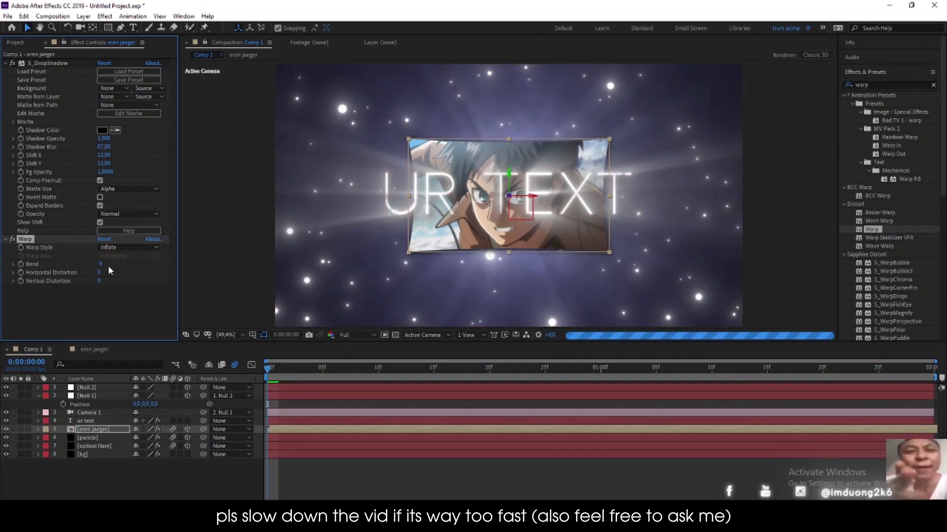
left_click(404, 486)
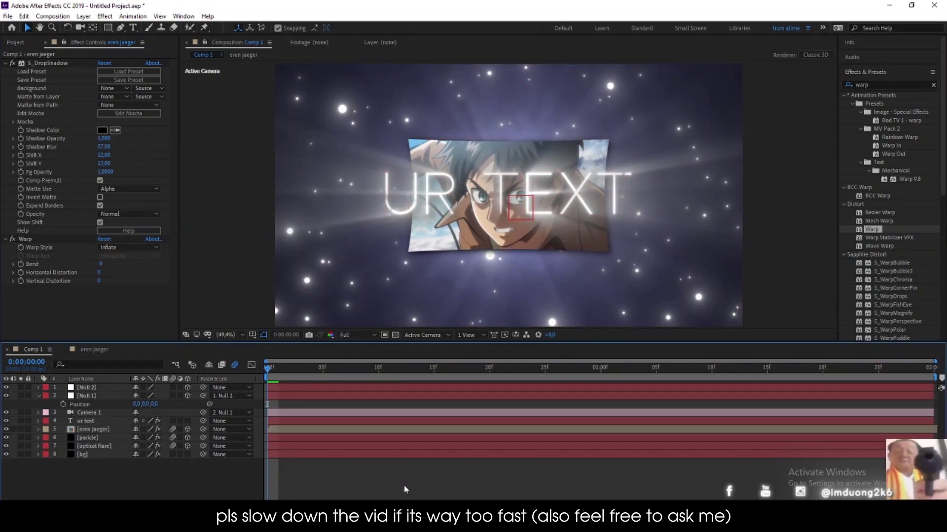
left_click(114, 431)
Scale the eren jaeger layer from 43% up to 50%
key("s")
left_click_drag(158, 437, 166, 439)
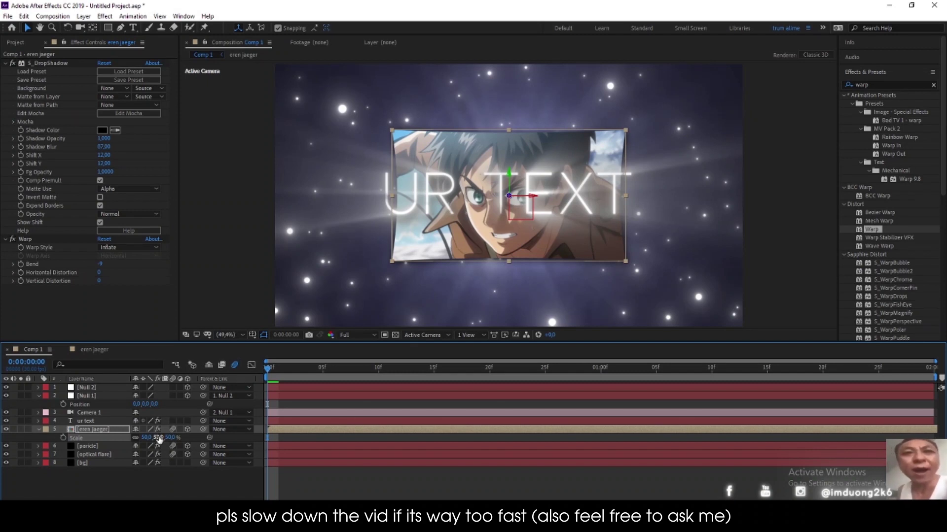
left_click(104, 430)
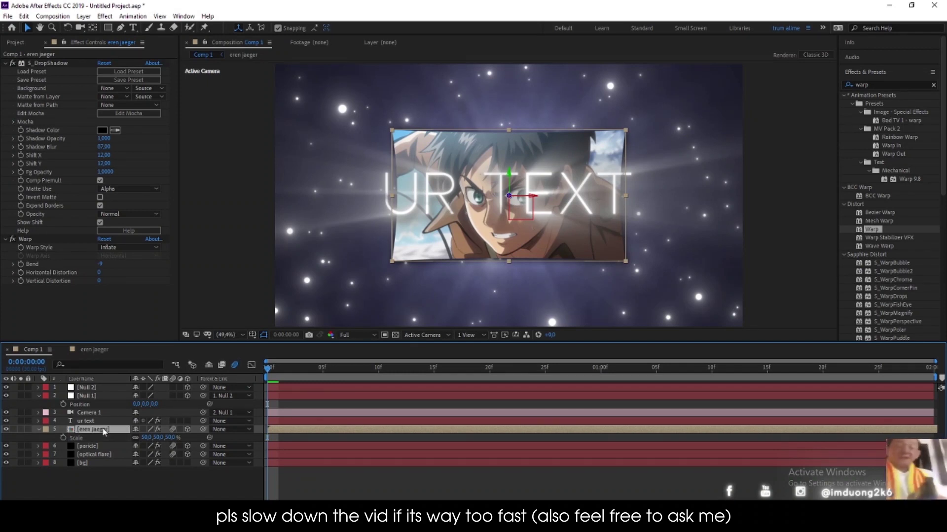
left_click(314, 469)
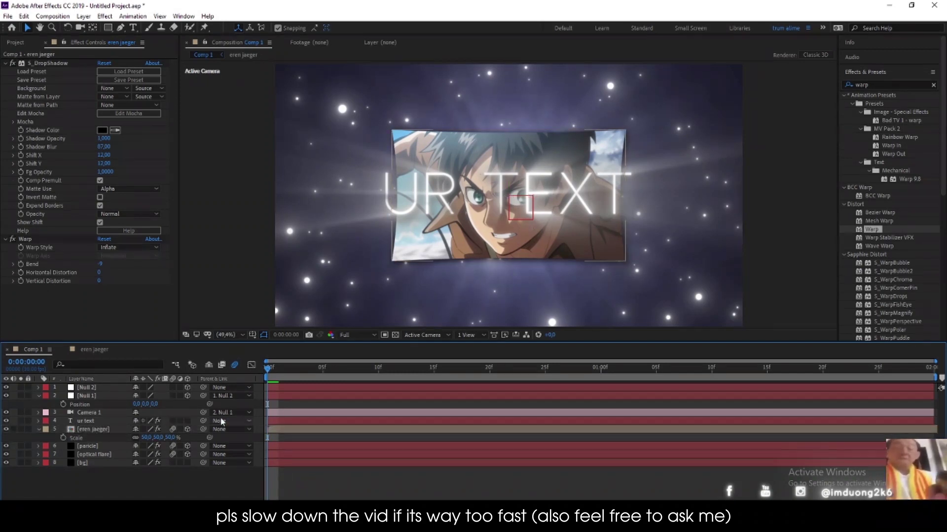
left_click(97, 429)
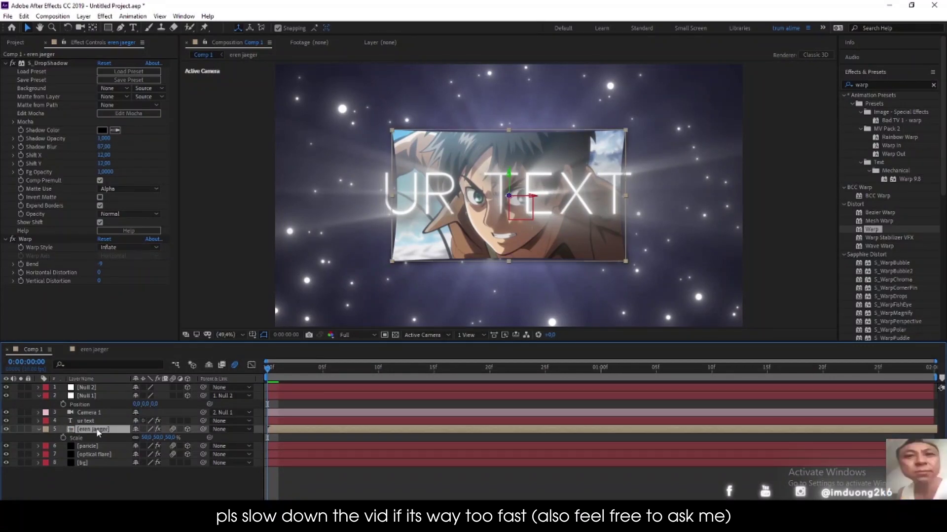
Keyframe Z Rotation at -6° on the first frame and 6° at the comp end
key("r")
left_click(63, 463)
left_click(148, 462)
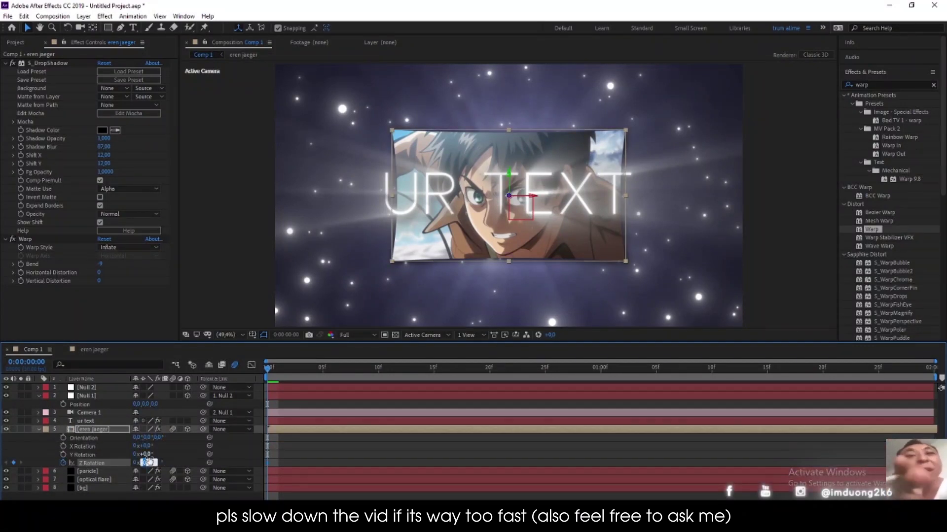
type("-6")
key("Return")
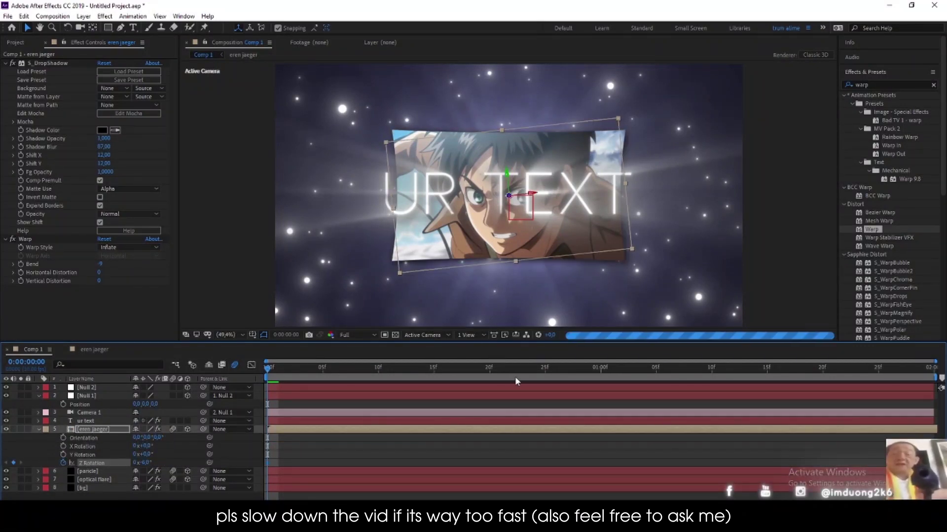
key("End")
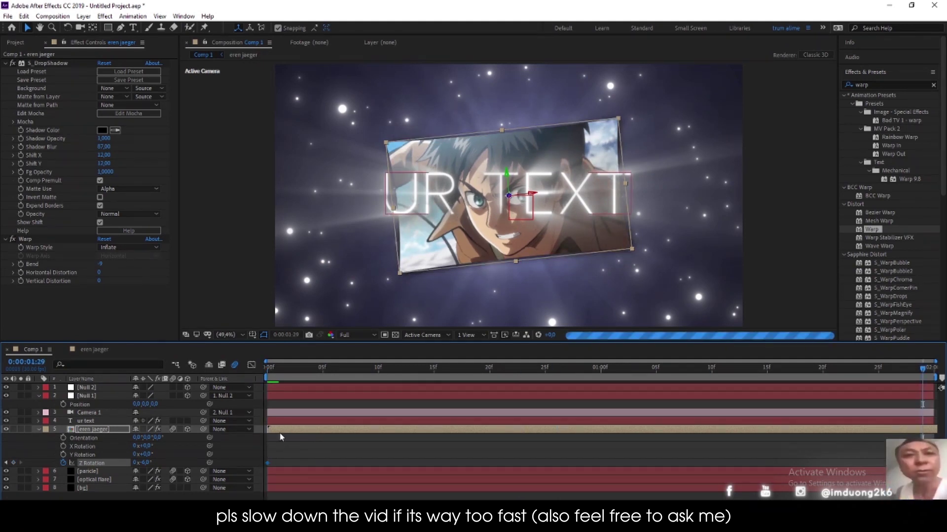
left_click(146, 464)
type("6")
key("Return")
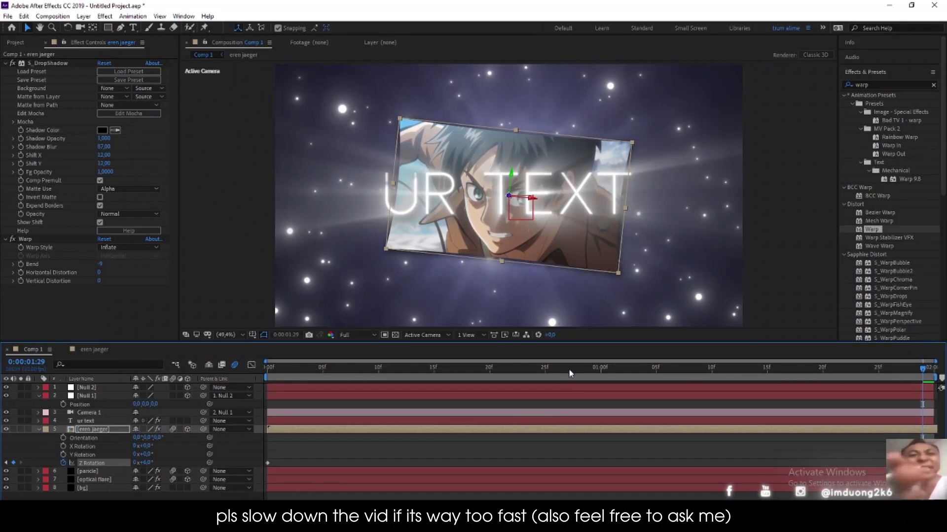
left_click(549, 368)
left_click(591, 374)
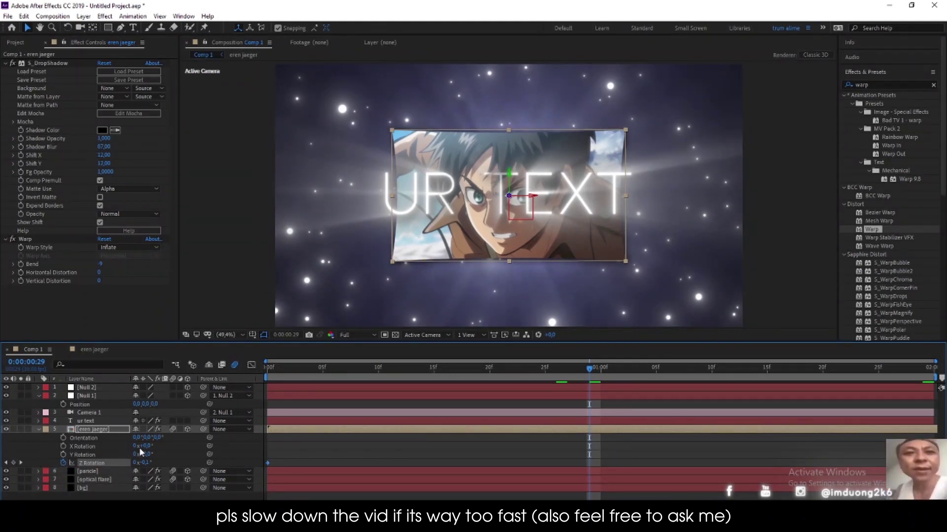
In the Speed Graph, drag the first Z Rotation keyframe's influence to zero
left_click(252, 365)
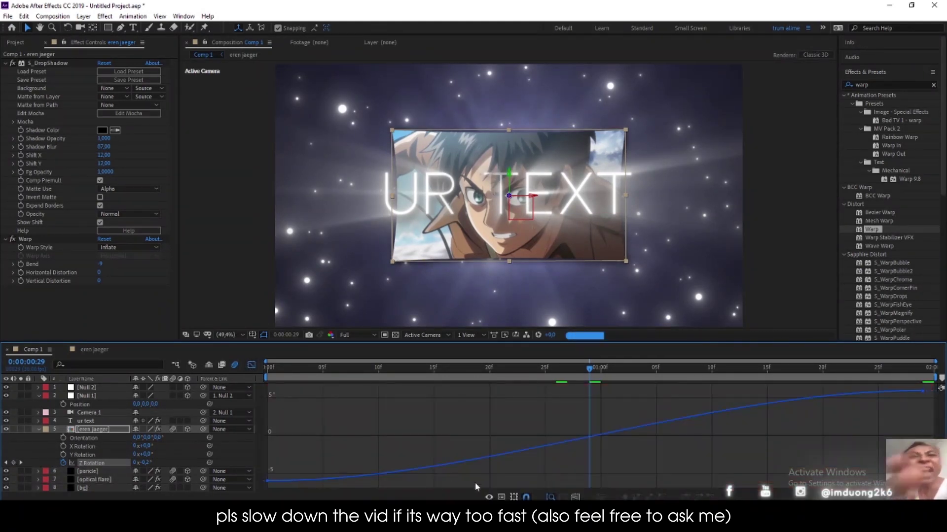
right_click(494, 375)
left_click(523, 396)
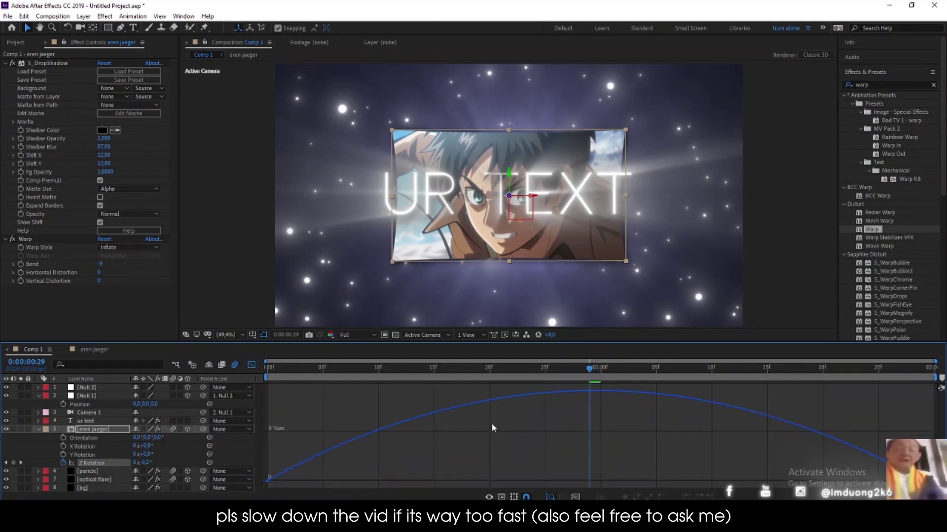
mouse_move(470, 435)
left_mouse_down()
mouse_move(173, 490)
mouse_move(315, 489)
left_mouse_up()
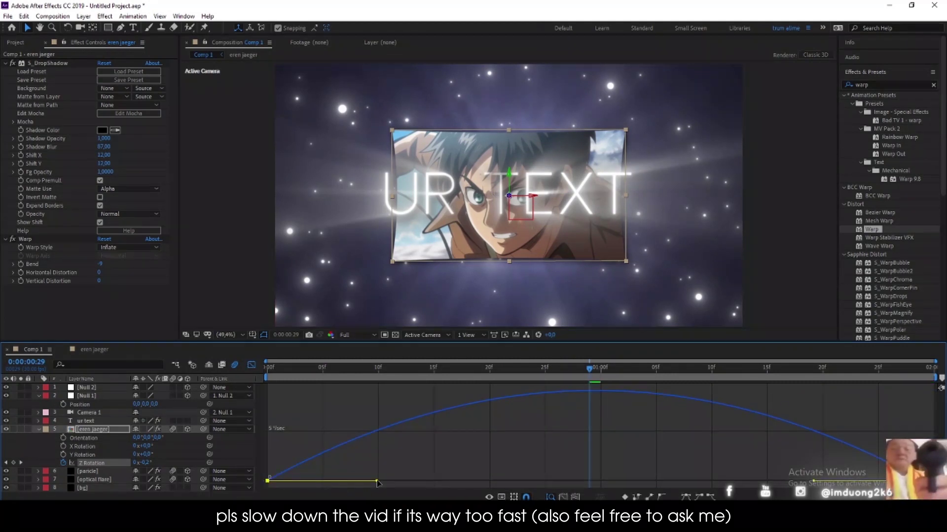
left_click_drag(377, 483, 259, 485)
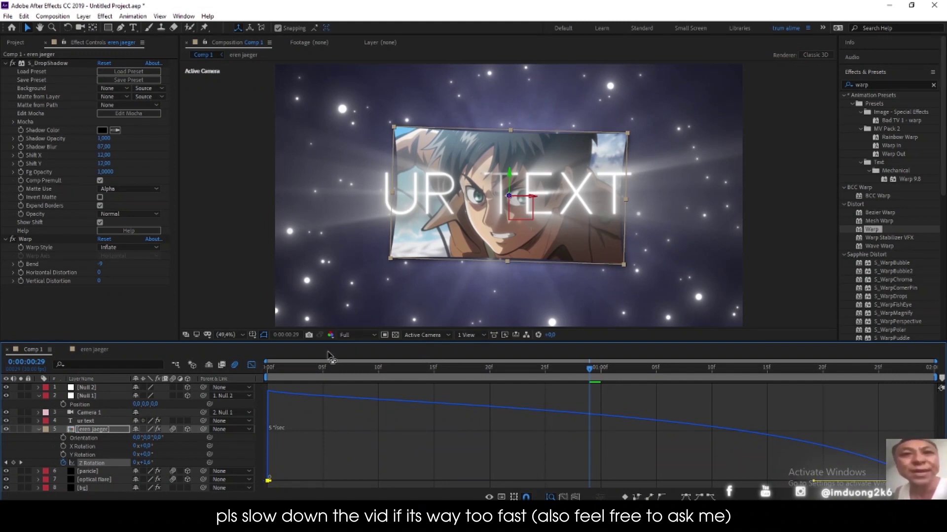
left_click(251, 365)
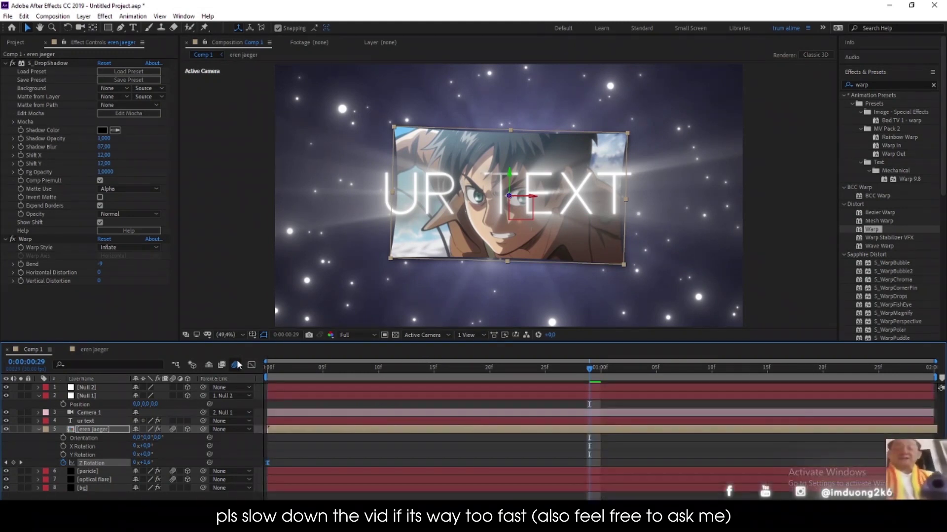
Make the ur text layer 3D and return to the comp start
left_click(84, 421)
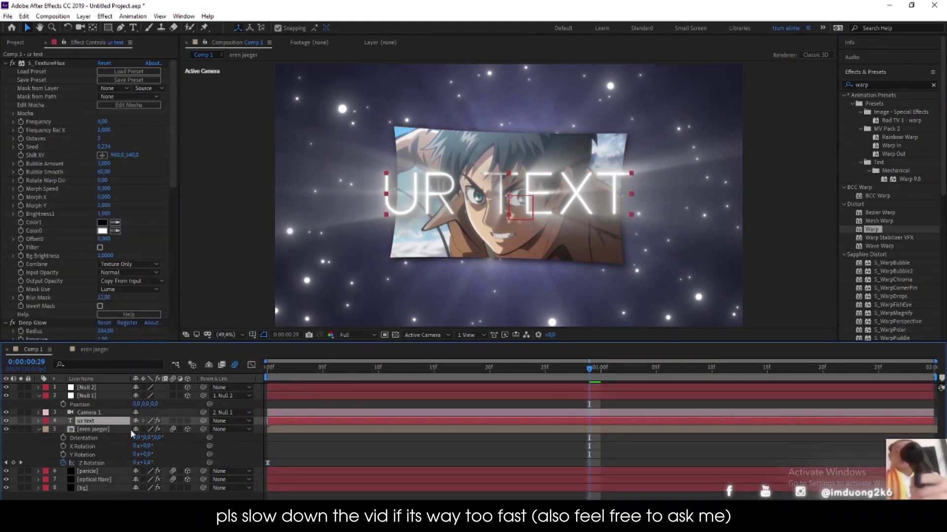
left_click(187, 421)
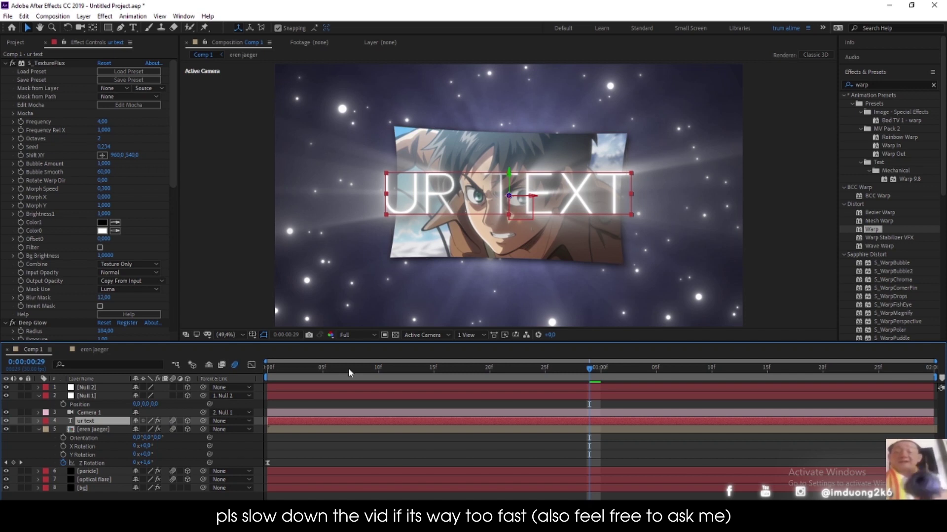
key("Home")
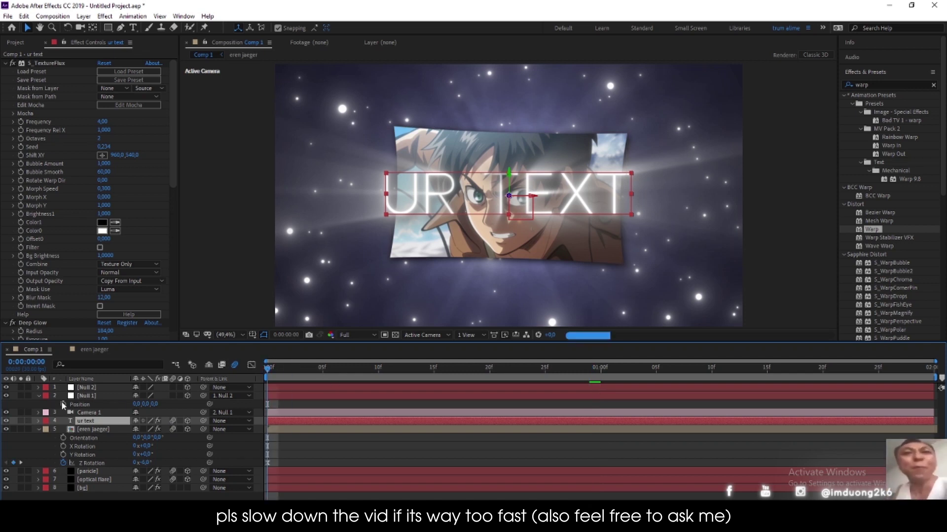
Set preview resolution to Quarter and keyframe Null 1's Position, pushing Z from 16 to 410
left_click(355, 335)
left_click(360, 390)
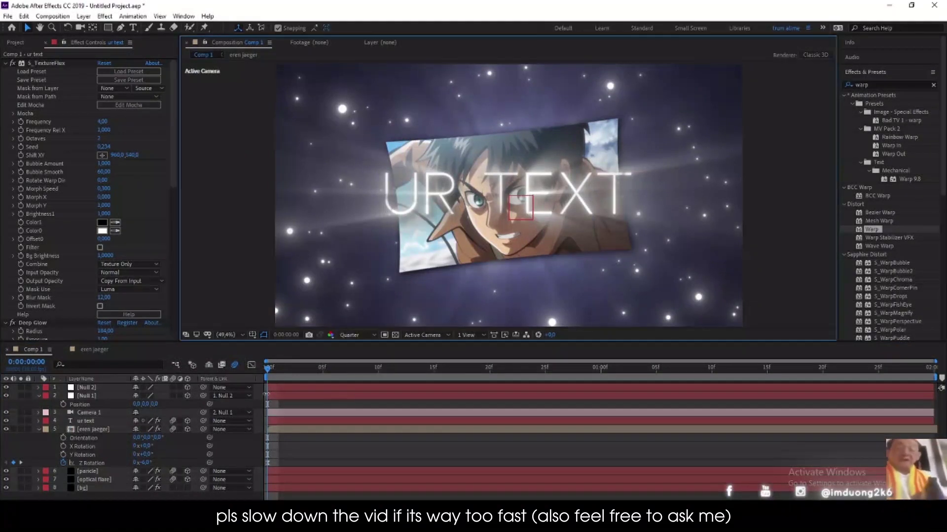
left_click(64, 404)
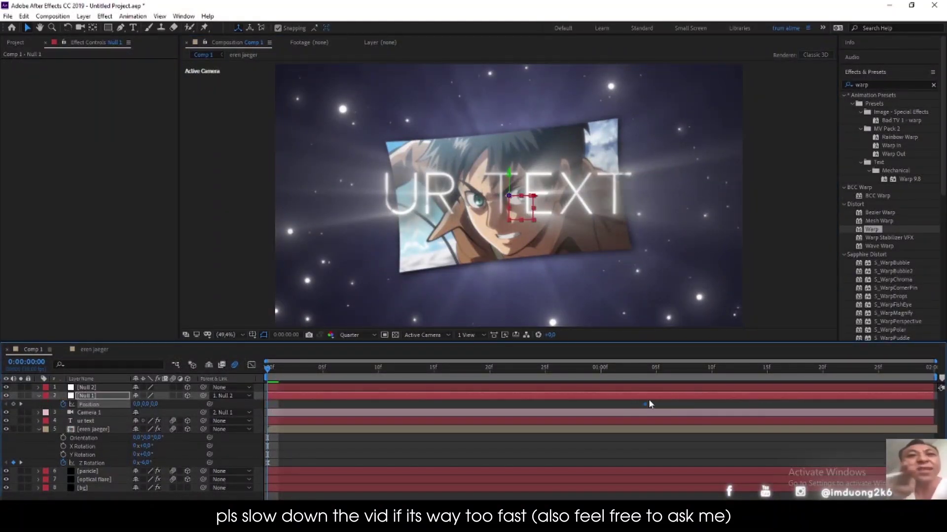
left_click_drag(190, 404, 699, 405)
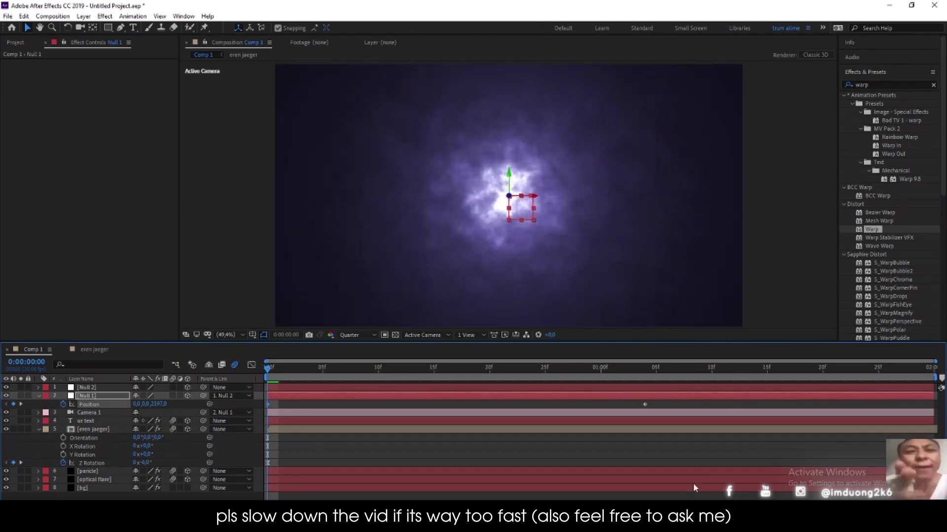
left_click(192, 489)
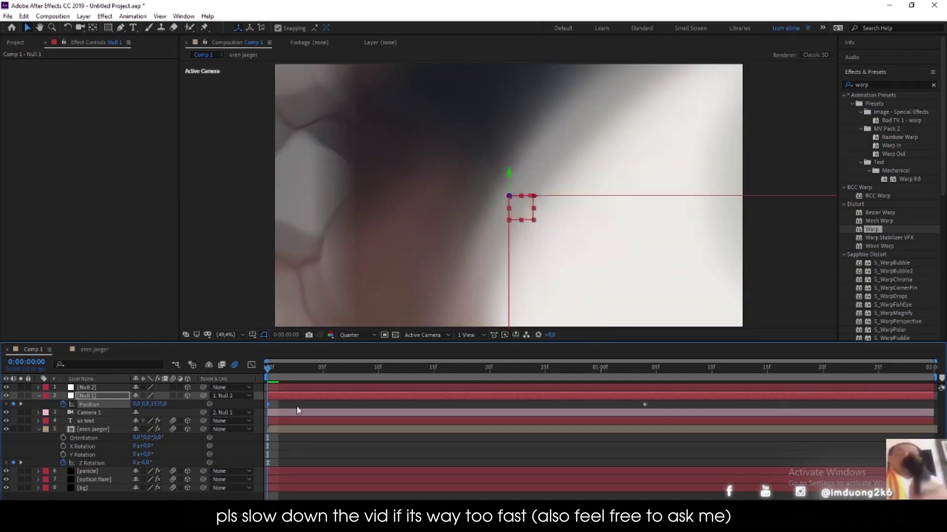
Select Null 1's Position keyframes and switch the Graph Editor to Edit Value Graph
left_click_drag(665, 404, 264, 405)
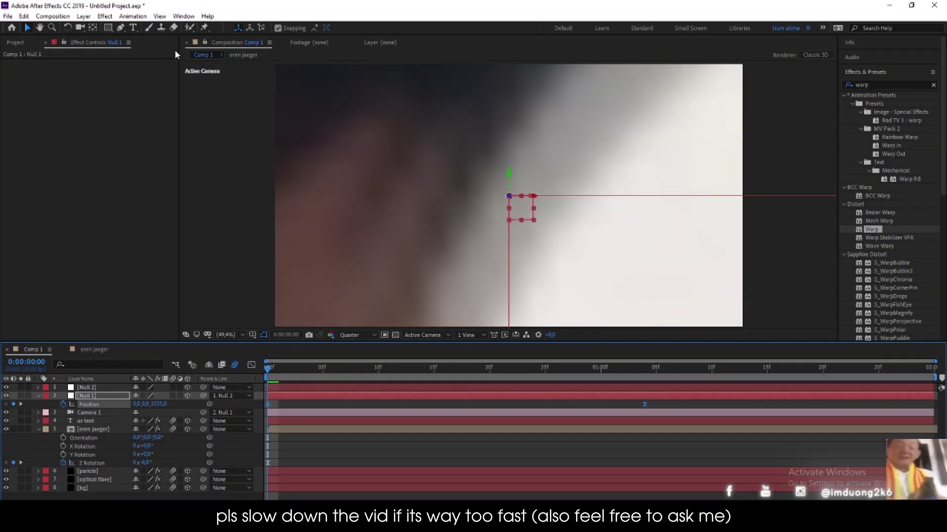
left_click(252, 364)
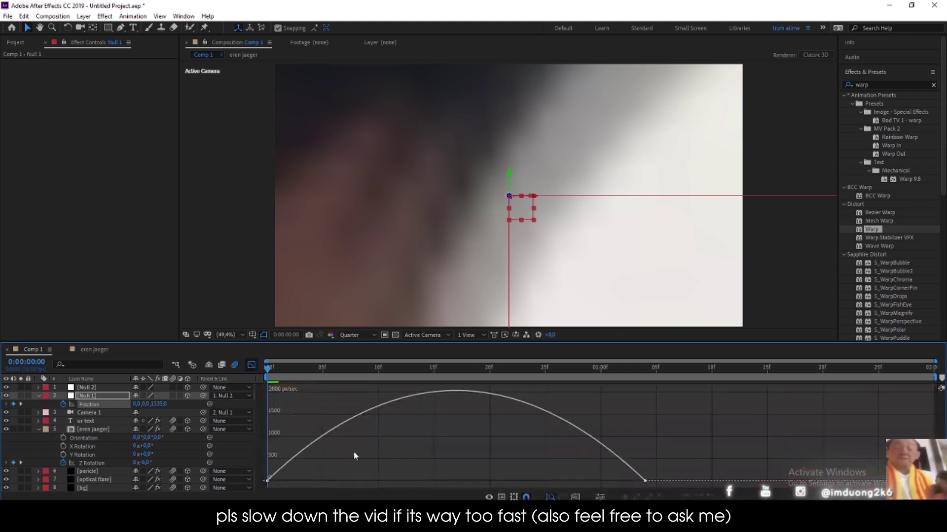
left_click(489, 496)
left_click(518, 391)
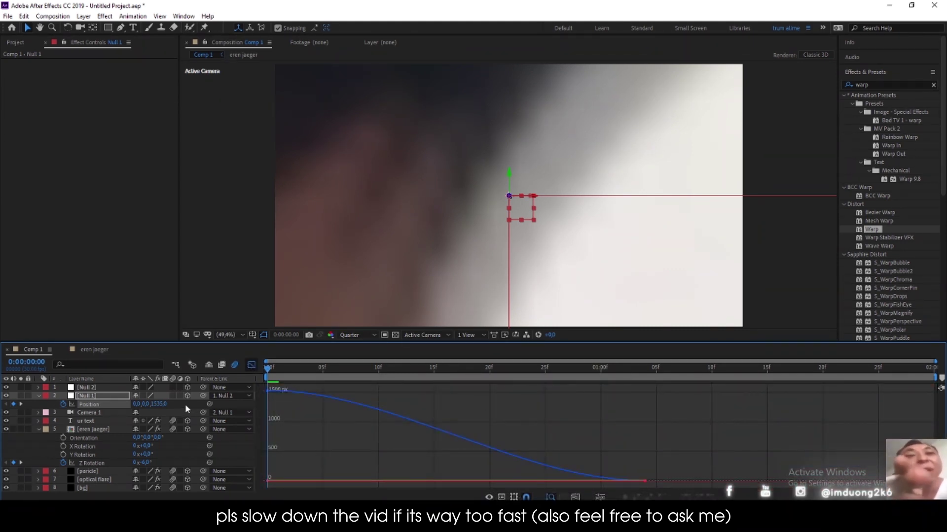
left_click(184, 16)
Apply Flow's saved ease-out curve preset to Null 1's Position keyframes
mouse_move(220, 69)
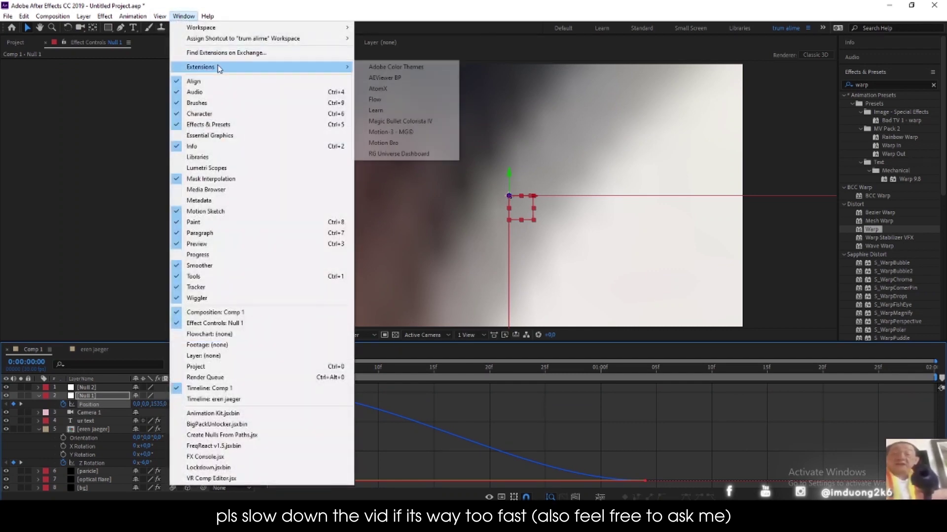
left_click(375, 99)
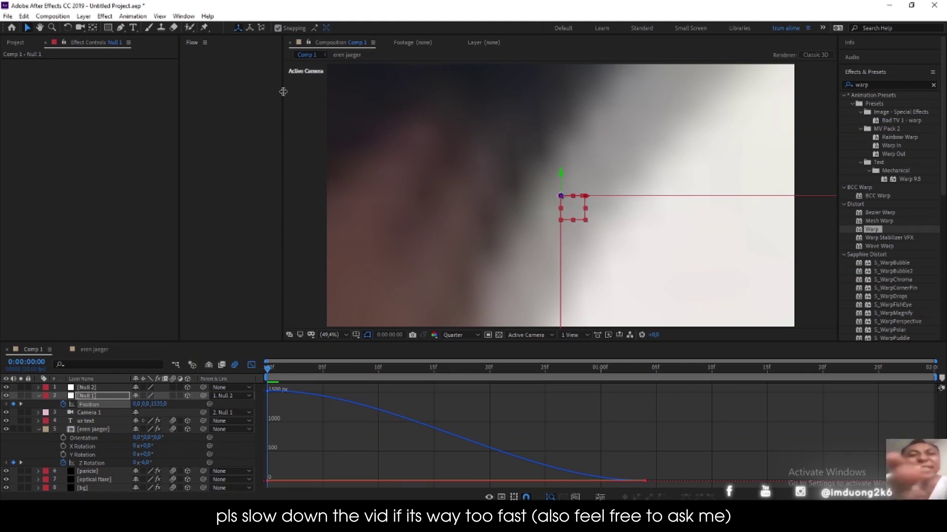
left_click_drag(283, 92, 305, 96)
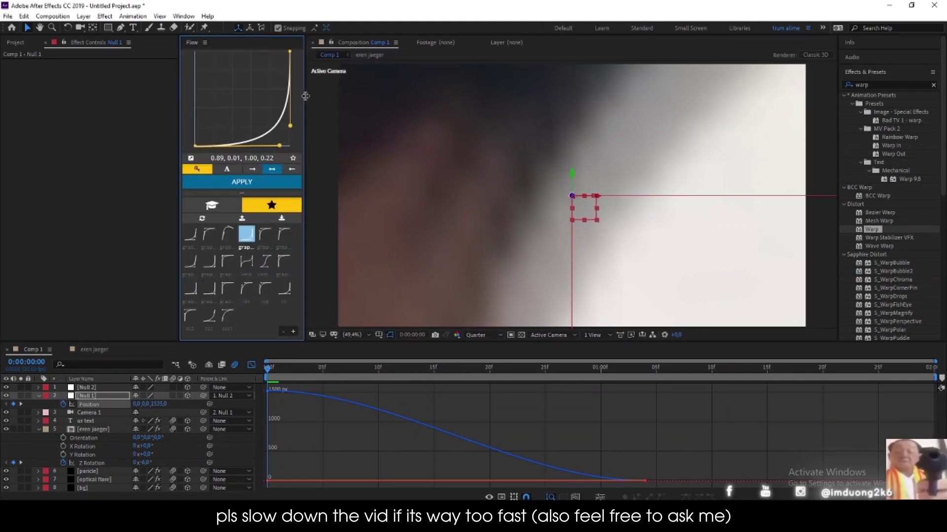
left_click(225, 323)
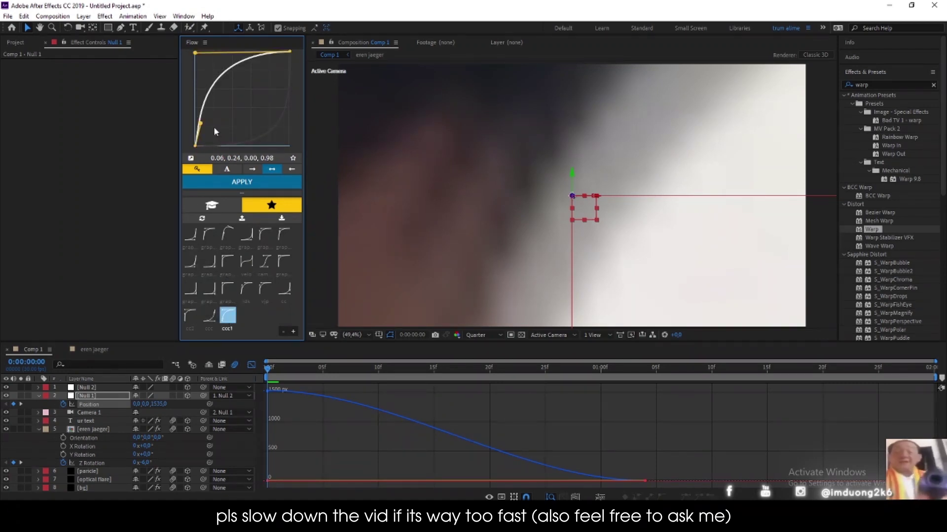
left_click(217, 182)
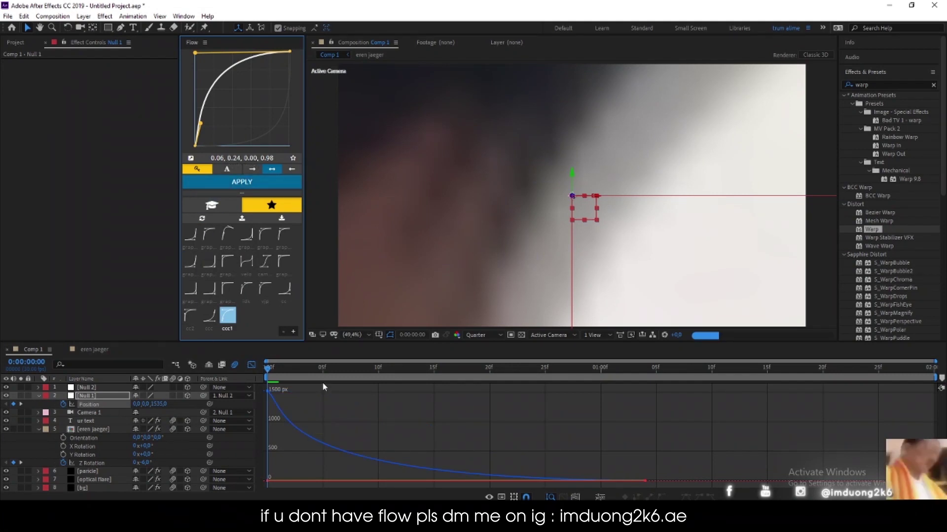
left_click(252, 365)
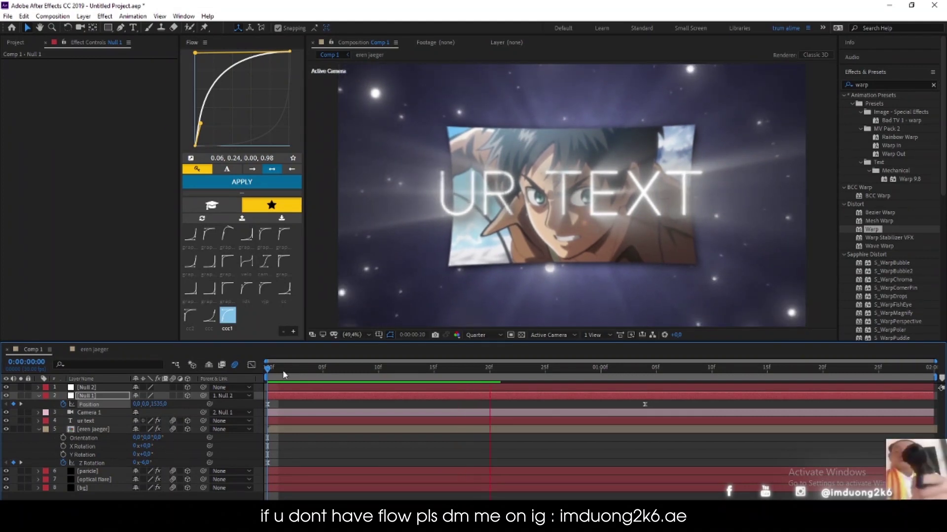
Preview the camera push-in from the start of the comp
left_click(267, 369)
key("space")
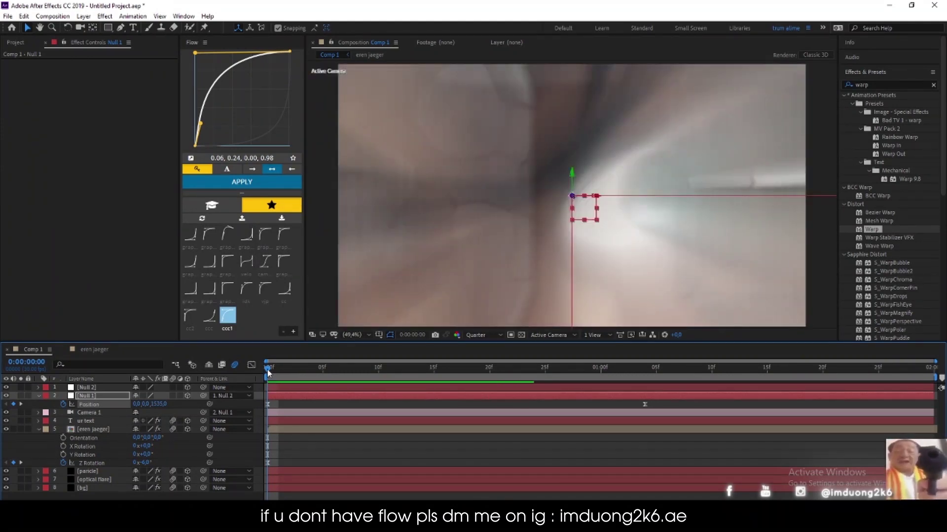
key("space")
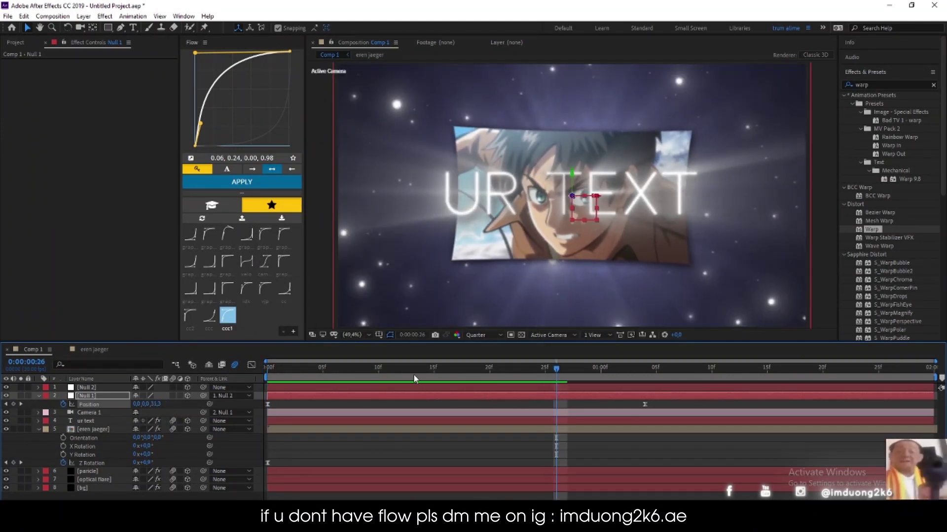
Keyframe Null 2's Position Z higher at the comp end and ease it with Flow's ccc preset
left_click(403, 387)
key("p")
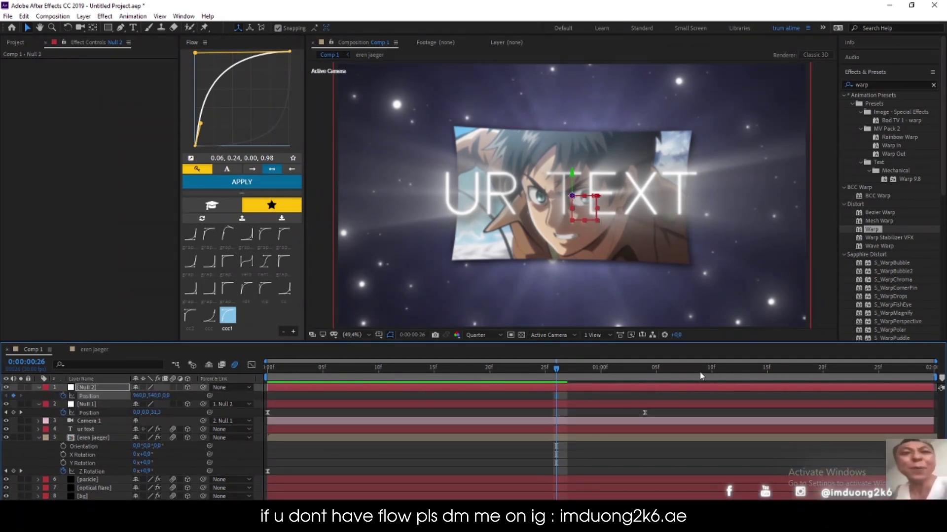
key("End")
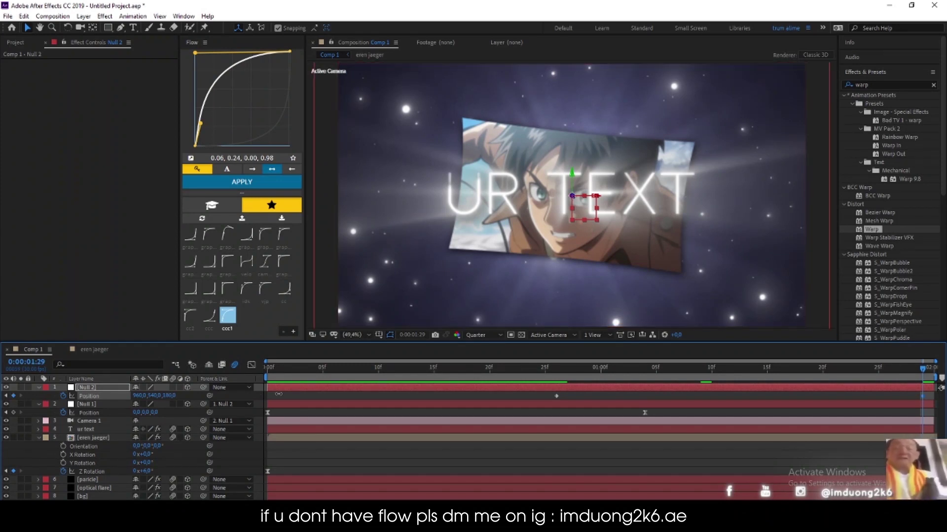
left_click_drag(193, 394, 937, 396)
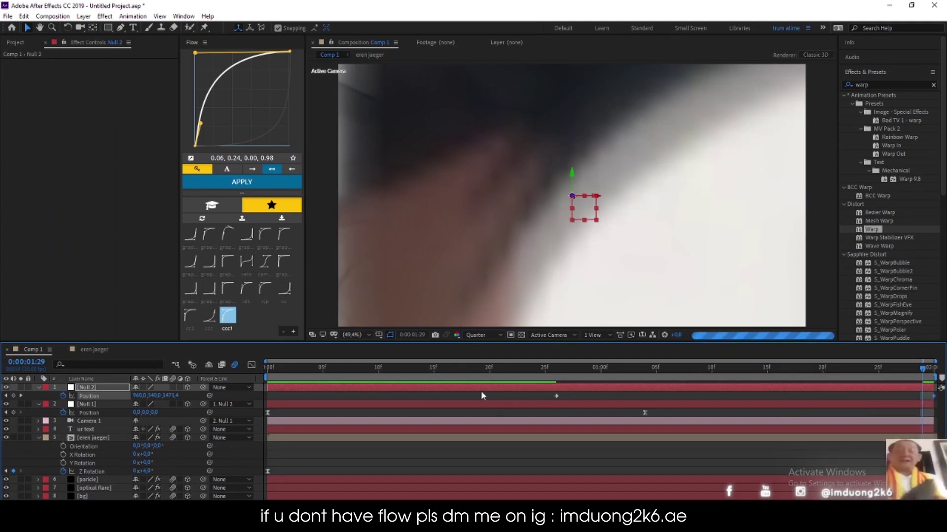
left_click(284, 289)
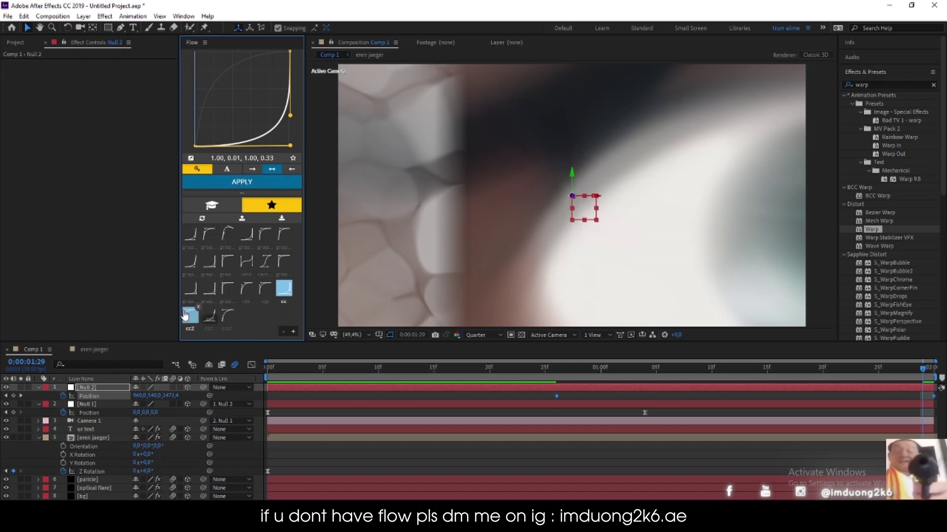
left_click(209, 316)
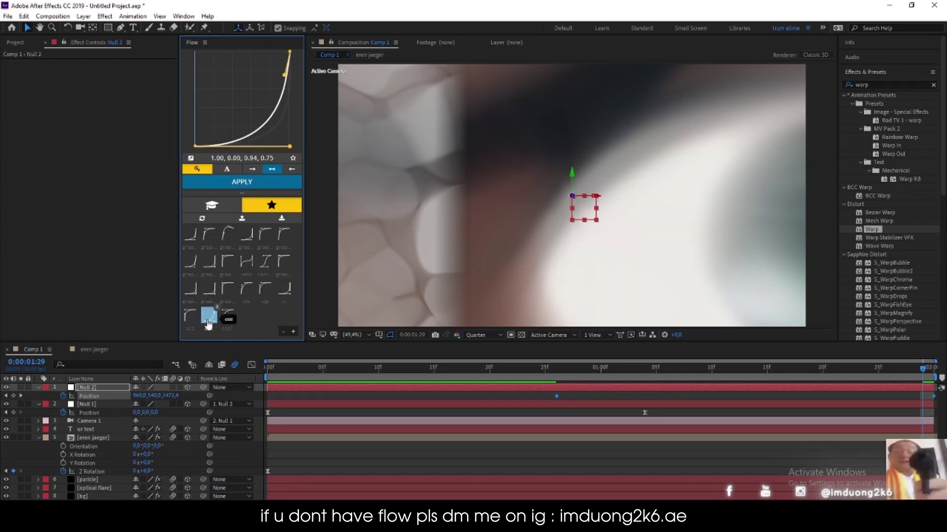
left_click(241, 184)
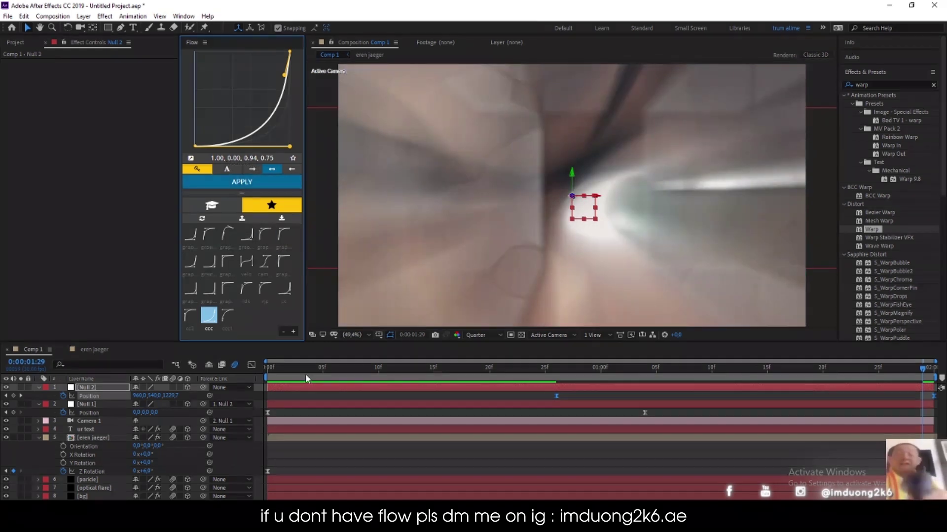
Preview the finished animation from the first frame and collapse the eren jaeger properties
key("Home")
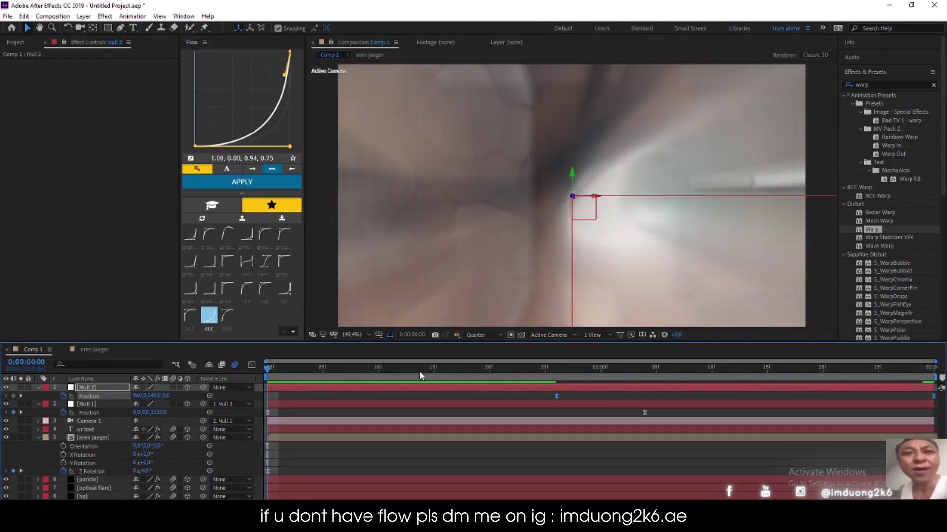
left_click(901, 430)
key("space")
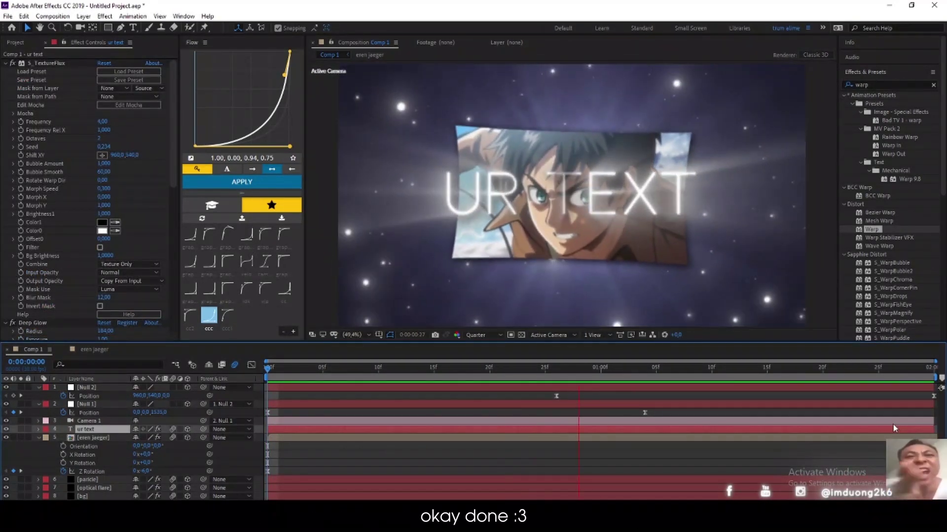
key("space")
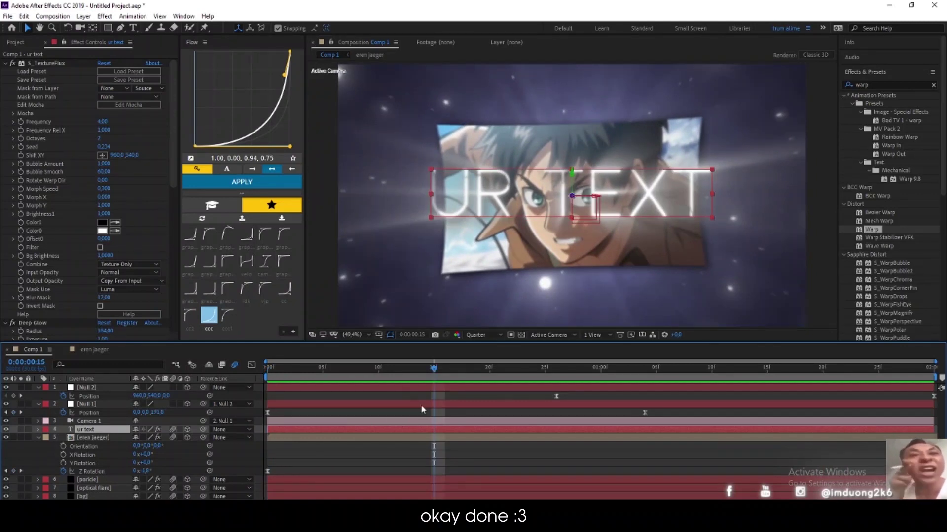
left_click(38, 437)
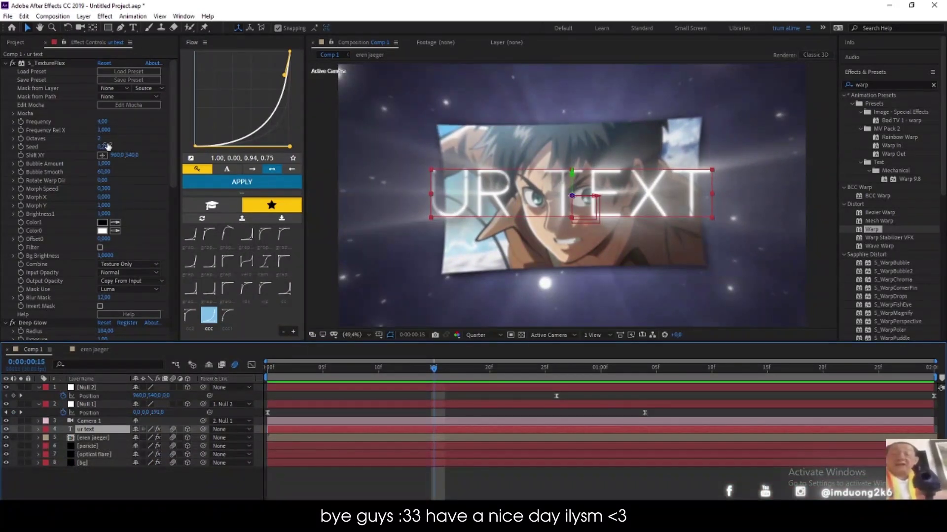
Create a soloed text layer reading 'suscribe :P' and centre it horizontally in the comp
left_click(132, 28)
left_click(386, 212)
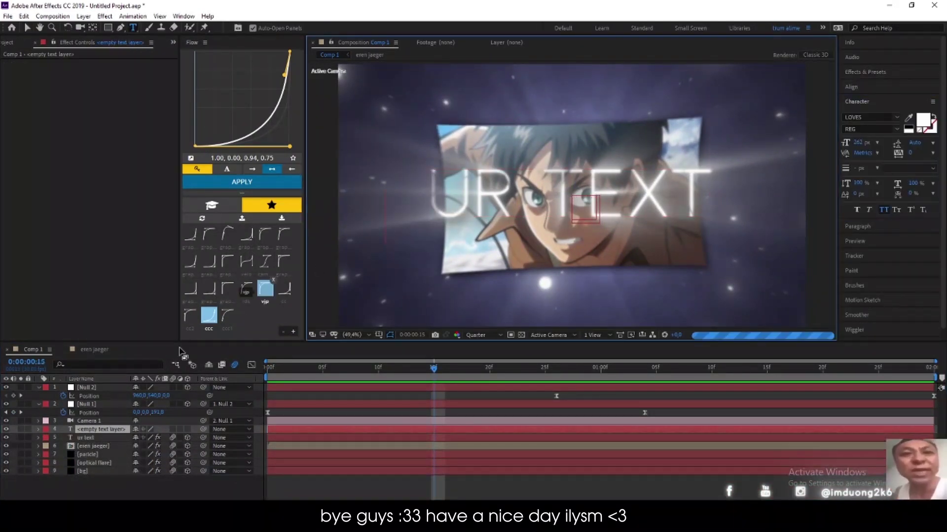
left_click(20, 429)
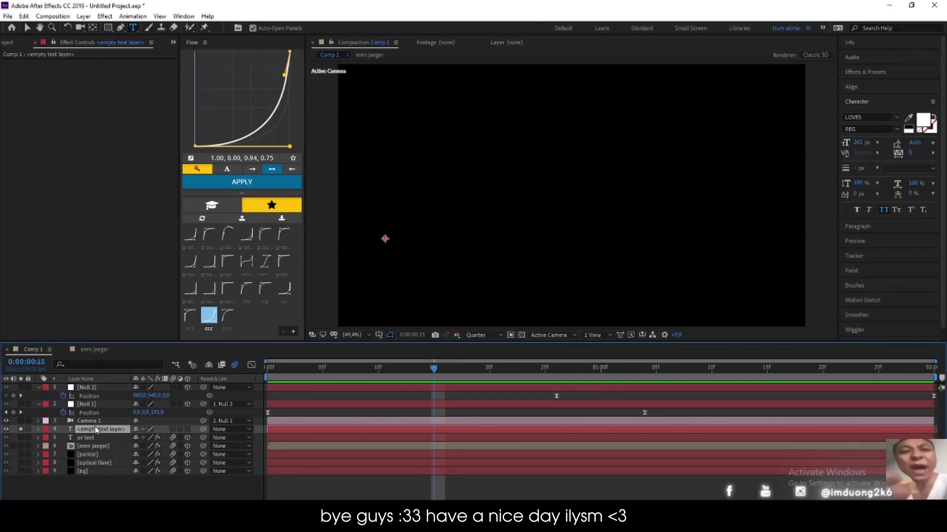
type("sus")
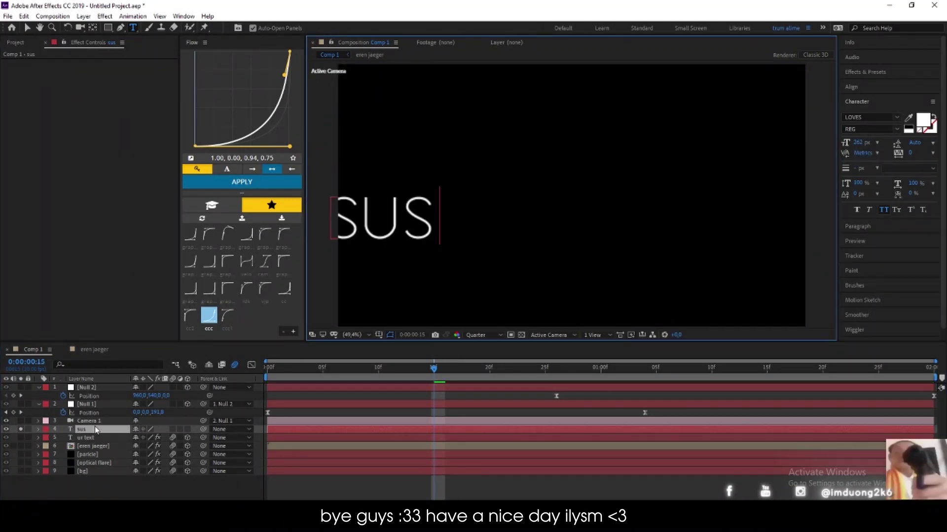
type("cribe")
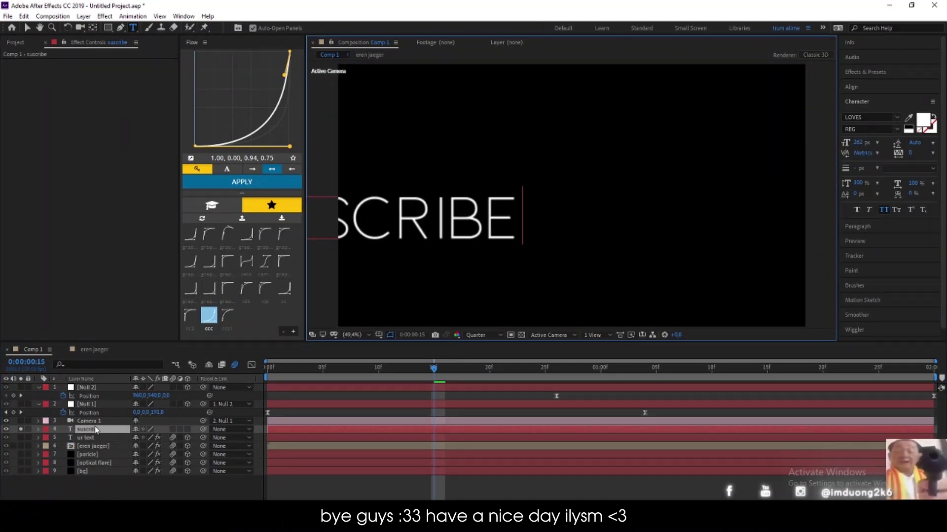
type(" :P")
key("Escape")
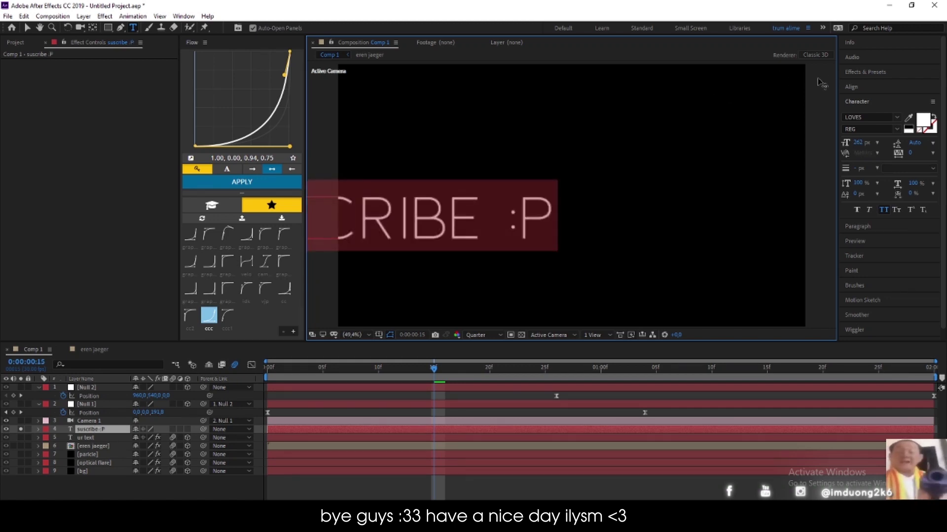
left_click(851, 87)
left_click(865, 112)
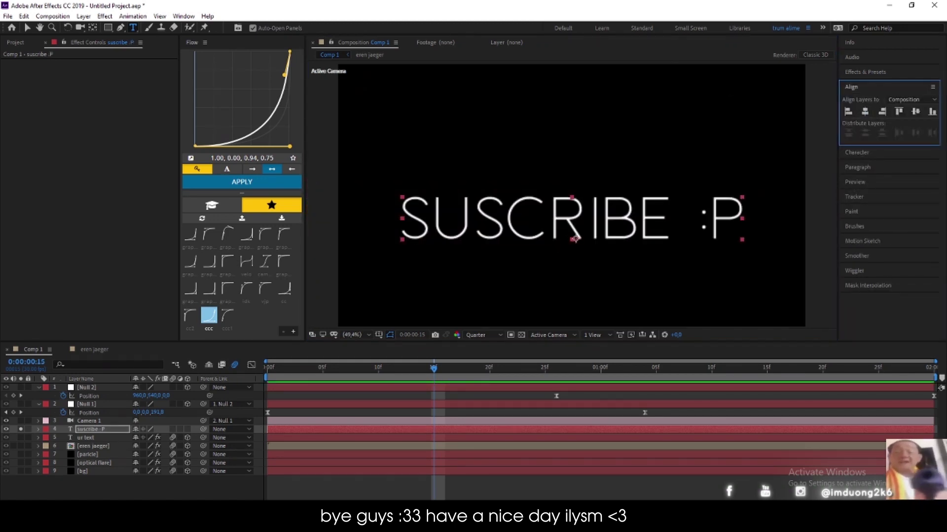